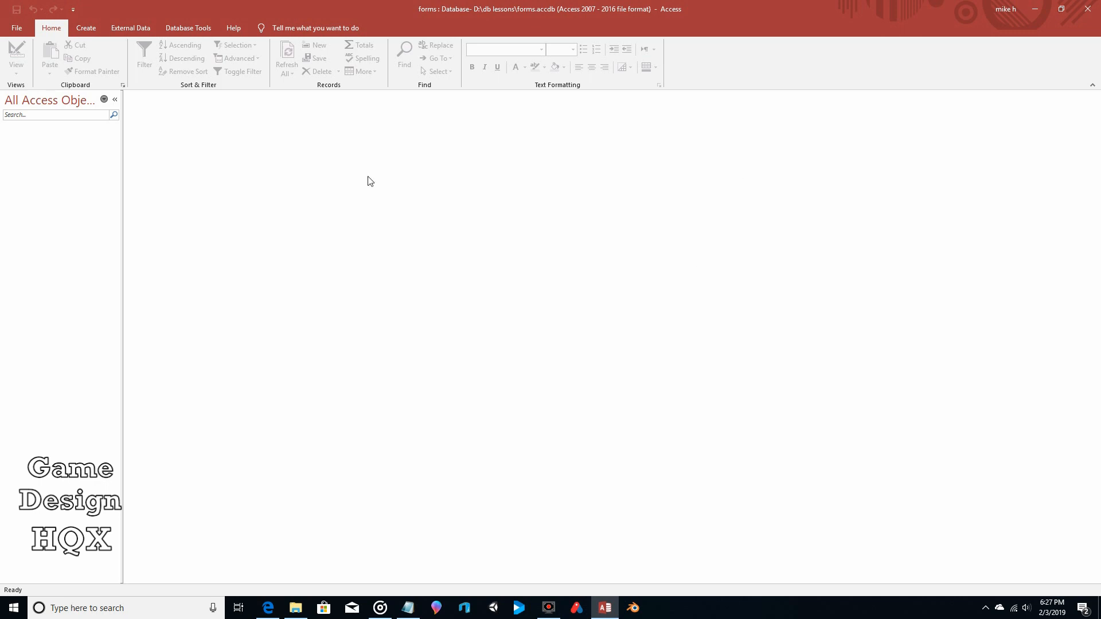
- Create a blank form and switch it to Design View
{"action": "left_click", "coordinate": [85, 26]}
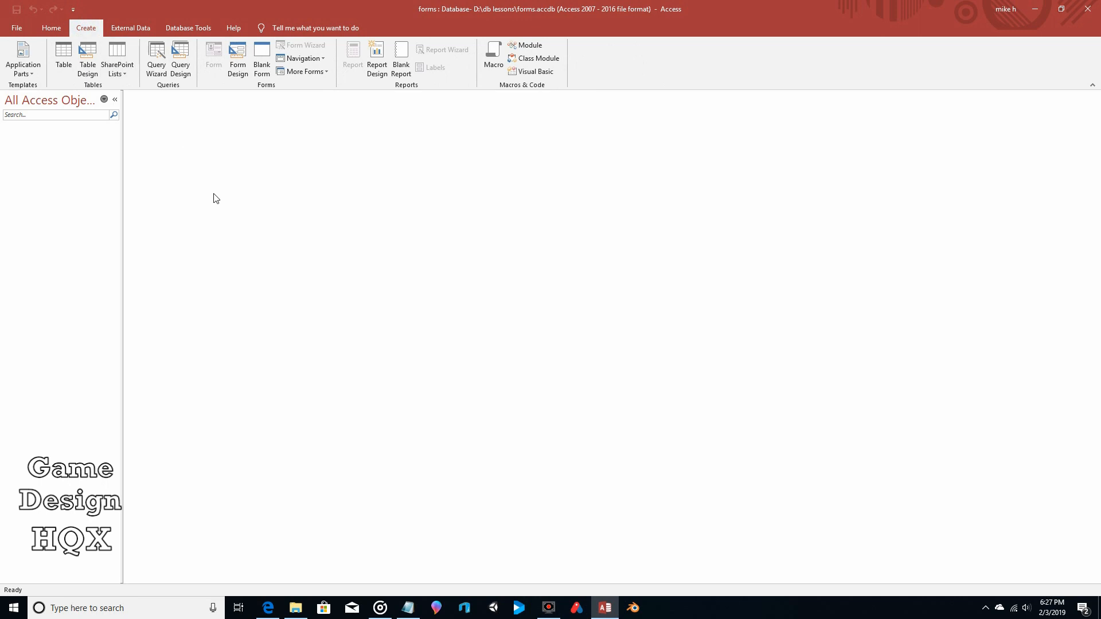
{"action": "left_click", "coordinate": [259, 60]}
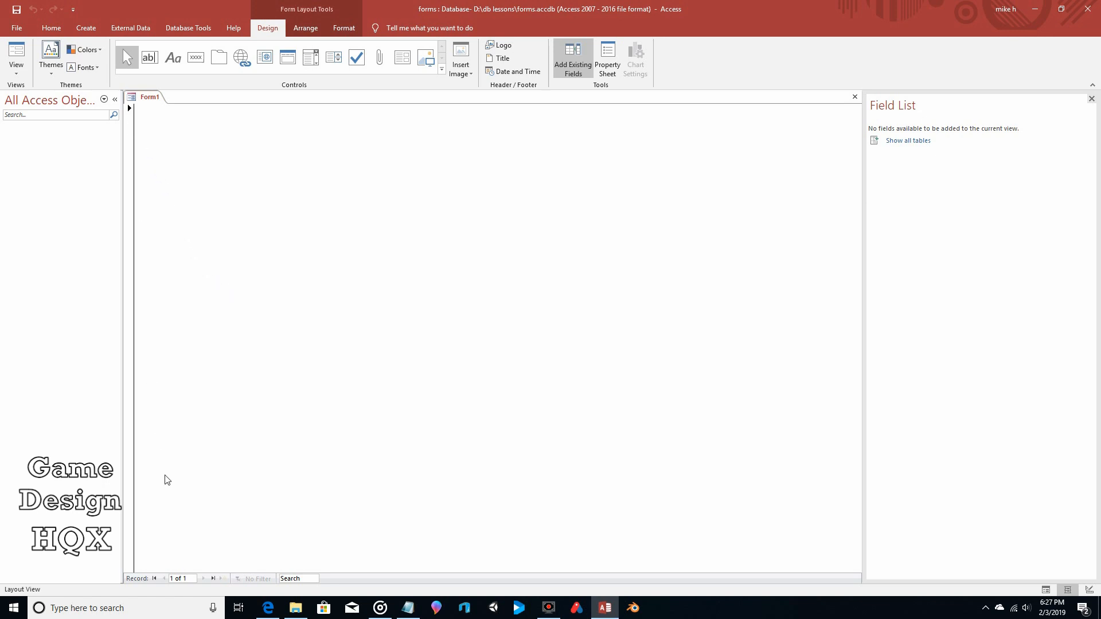
{"action": "left_click", "coordinate": [19, 75]}
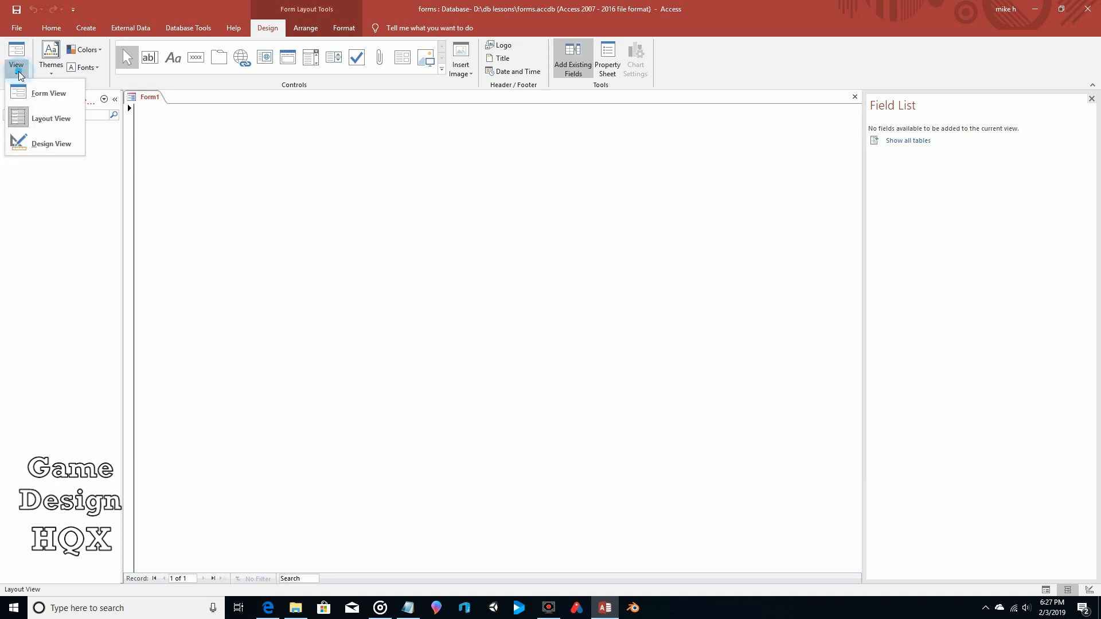
{"action": "left_click", "coordinate": [38, 144]}
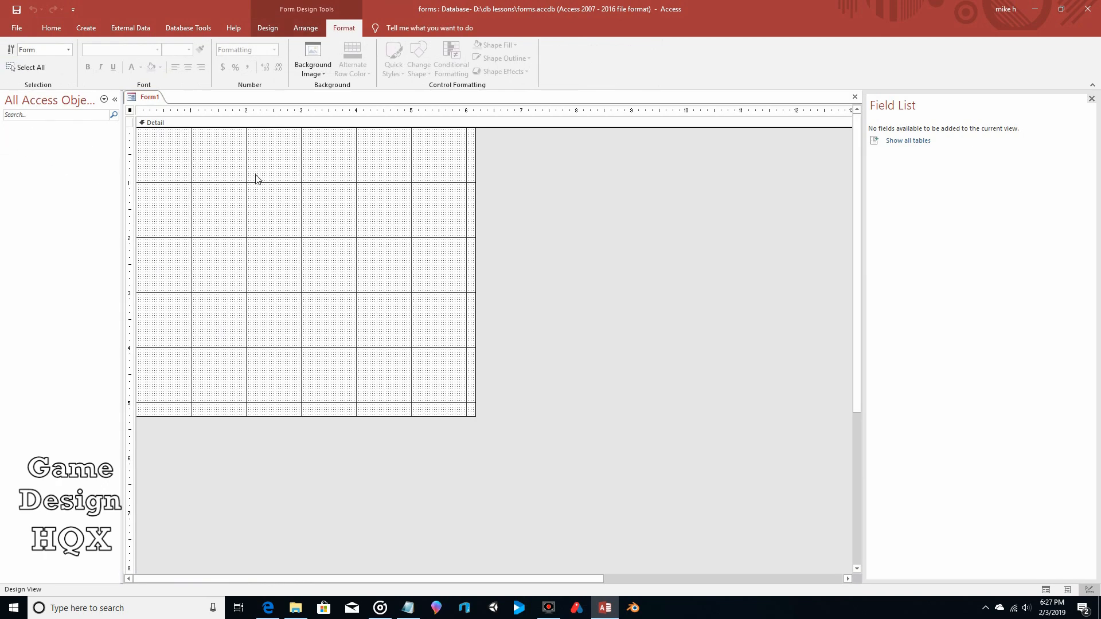
- Set the form's Record Selectors and Navigation Buttons properties to No, and save the form as Form1
{"action": "left_click", "coordinate": [267, 28]}
{"action": "left_click", "coordinate": [822, 64]}
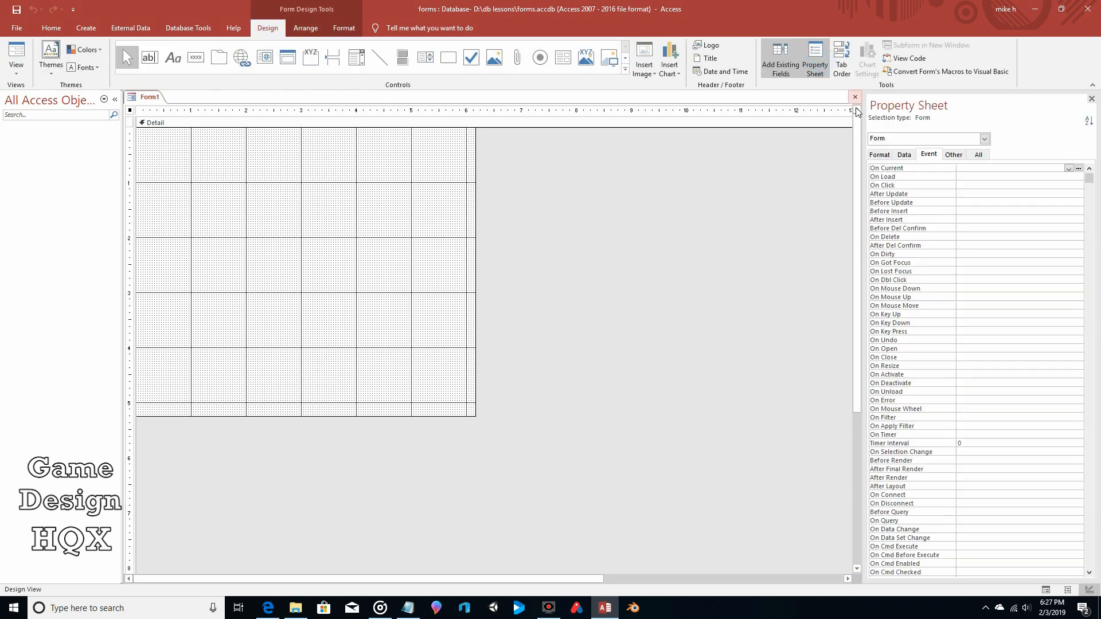
{"action": "left_click", "coordinate": [880, 154]}
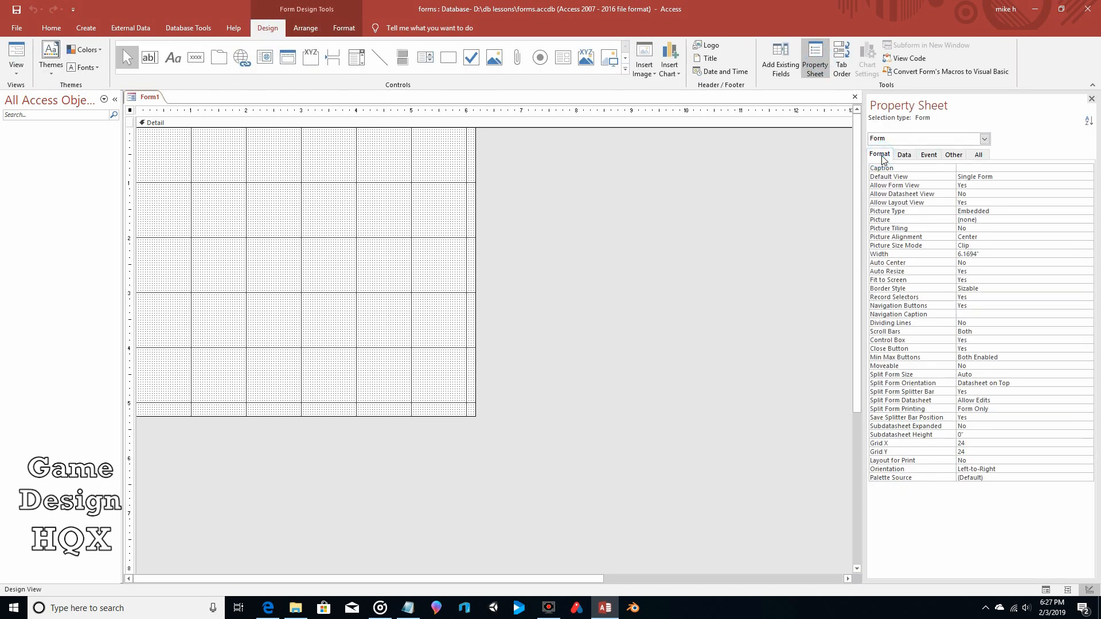
{"action": "left_click", "coordinate": [1056, 296]}
{"action": "left_click", "coordinate": [1088, 297]}
{"action": "left_click", "coordinate": [1082, 314]}
{"action": "left_click", "coordinate": [1087, 307]}
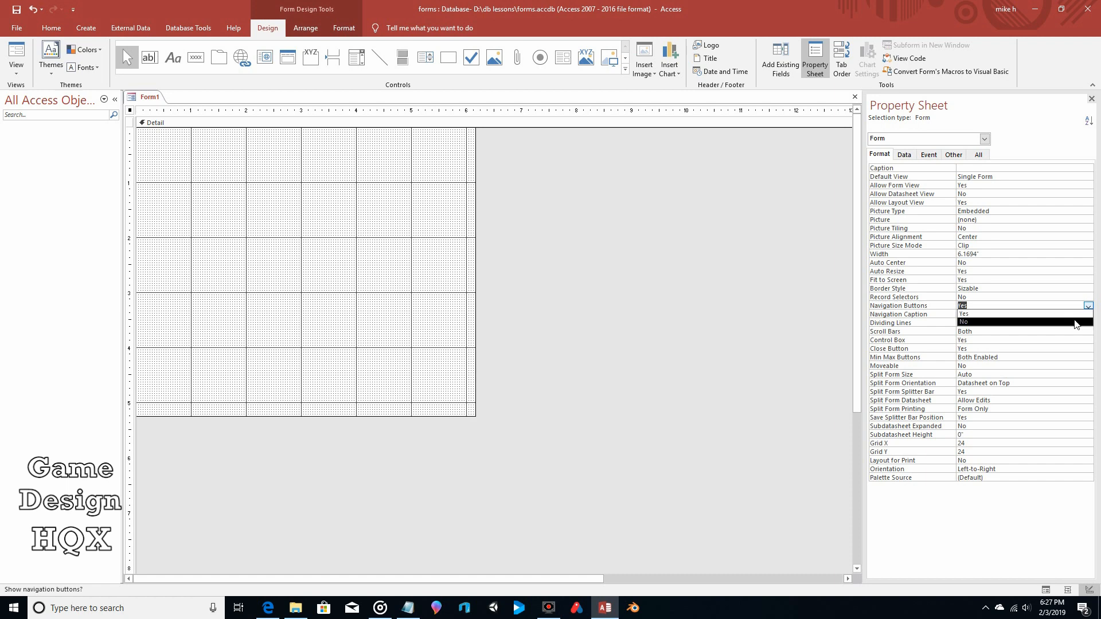
{"action": "left_click", "coordinate": [1074, 322]}
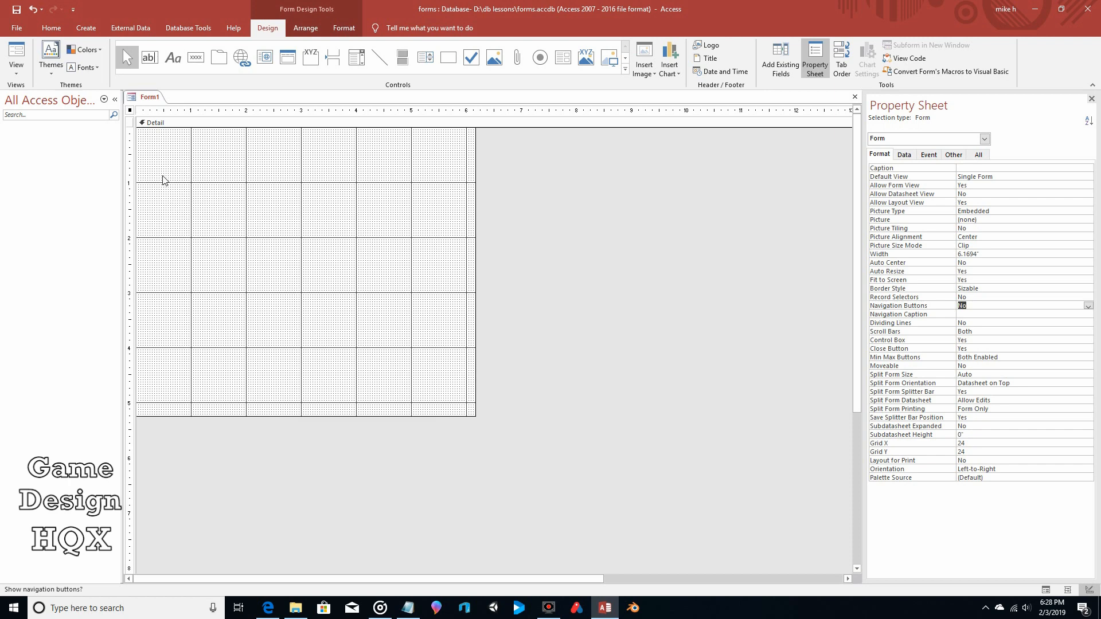
{"action": "left_click", "coordinate": [16, 10]}
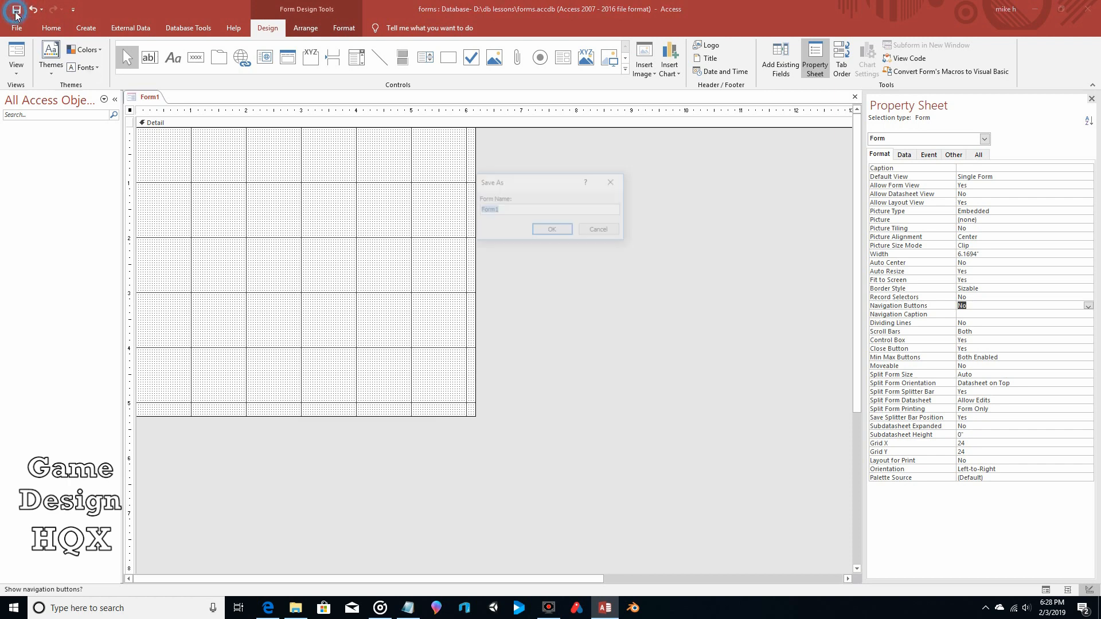
{"action": "left_click", "coordinate": [546, 232]}
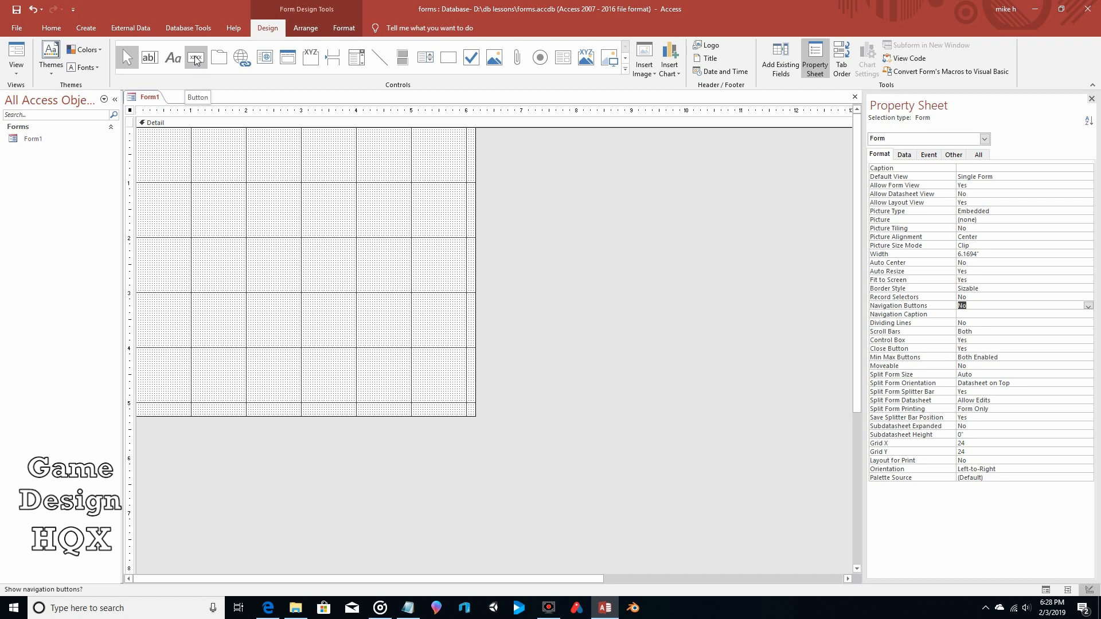
- Draw a text box about 1.6" wide and 0.2" high in the Detail section, and place a copy below it about 1.5" from the top
{"action": "left_click", "coordinate": [150, 57]}
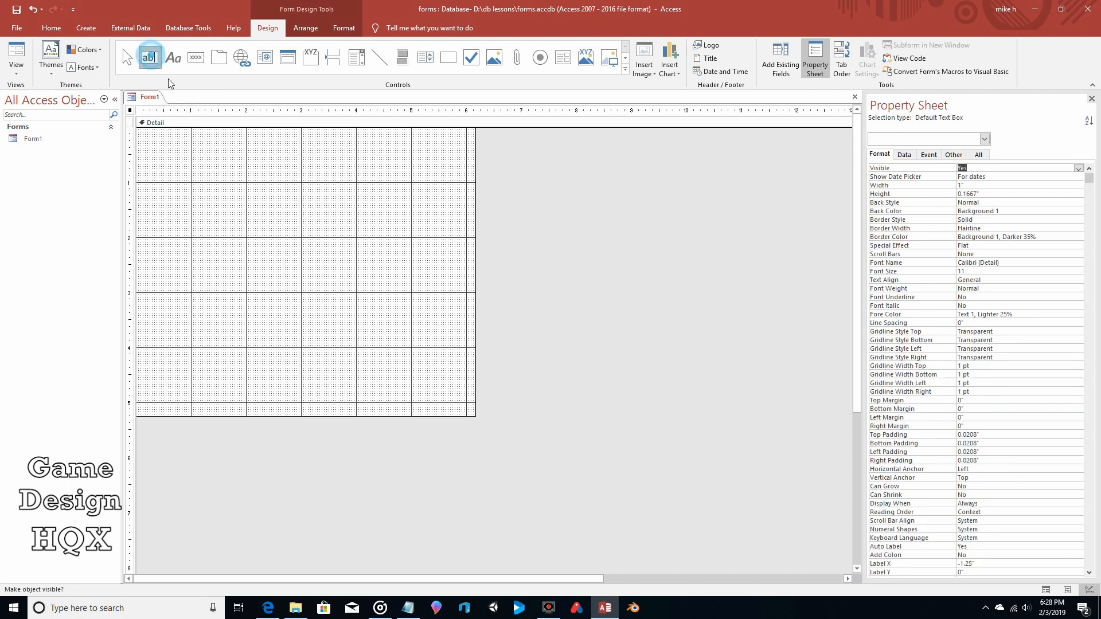
{"action": "left_click_drag", "start_coordinate": [195, 171], "coordinate": [285, 185]}
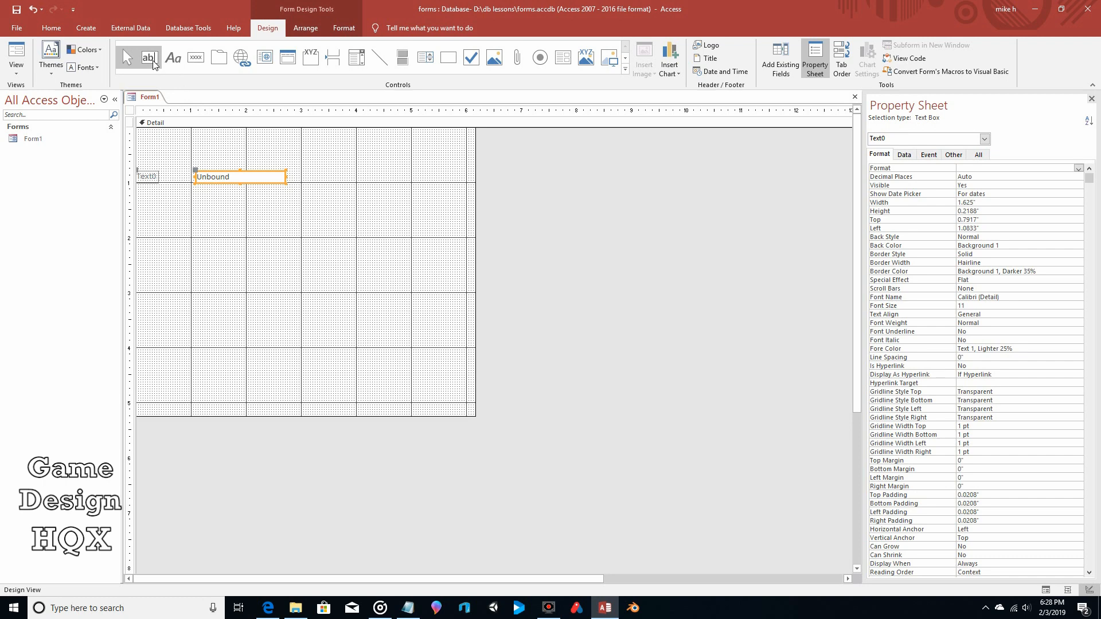
{"action": "right_click", "coordinate": [266, 182]}
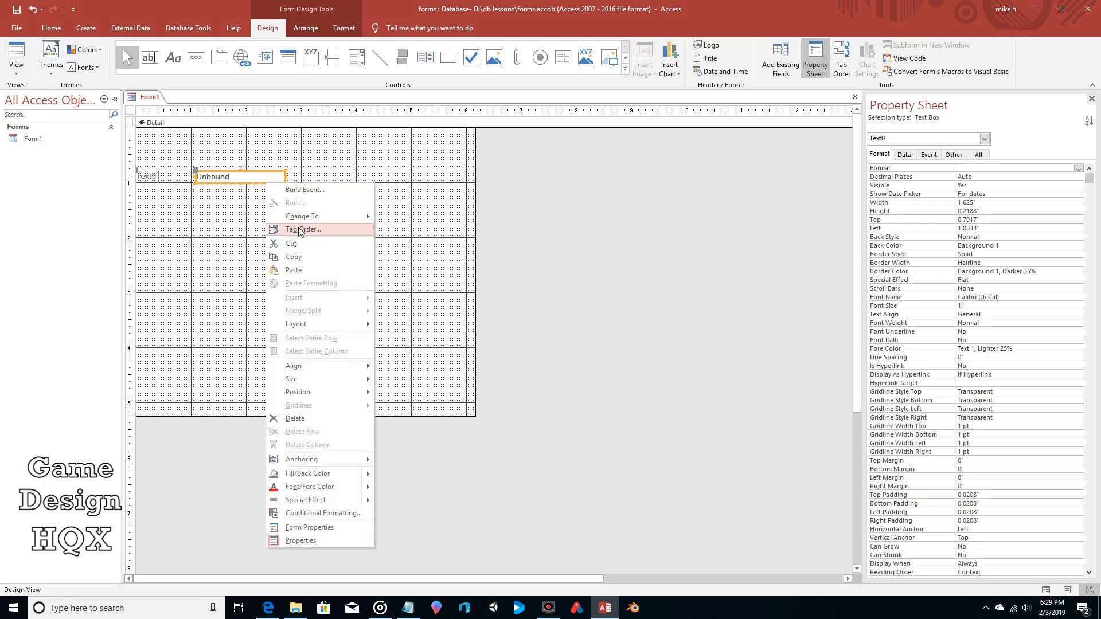
{"action": "left_click", "coordinate": [301, 256]}
{"action": "right_click", "coordinate": [229, 207]}
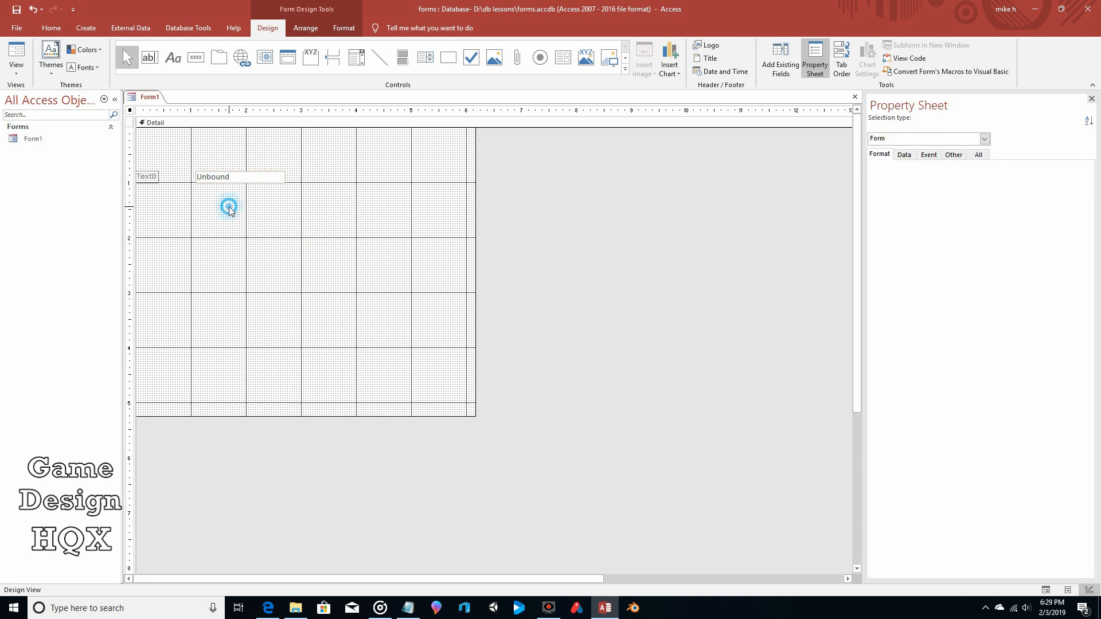
{"action": "left_click", "coordinate": [271, 241]}
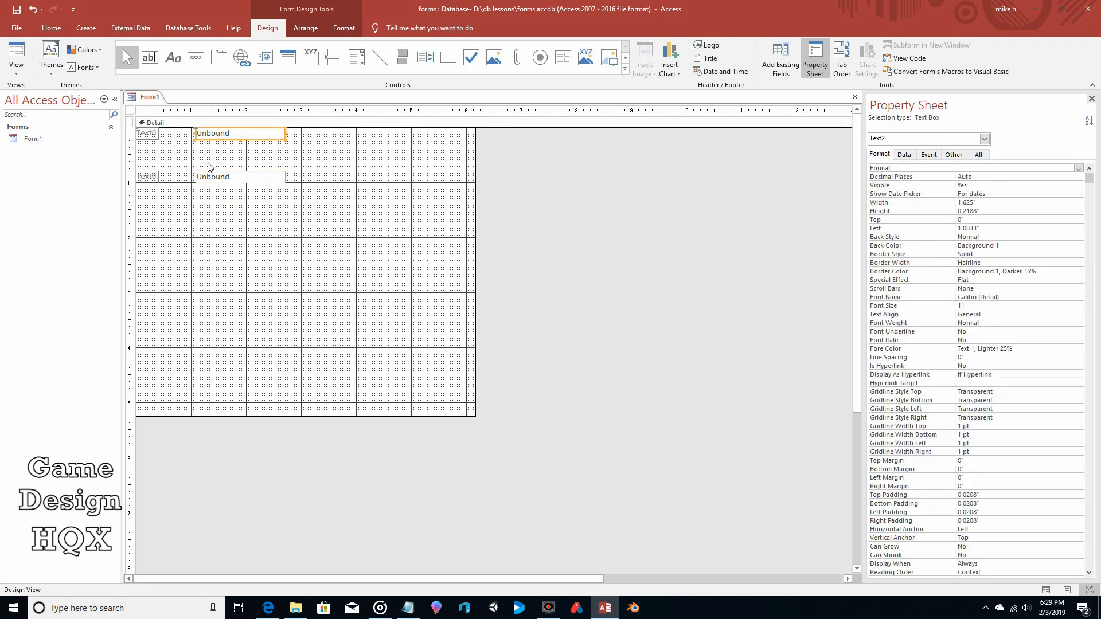
{"action": "left_click_drag", "start_coordinate": [218, 139], "coordinate": [217, 221]}
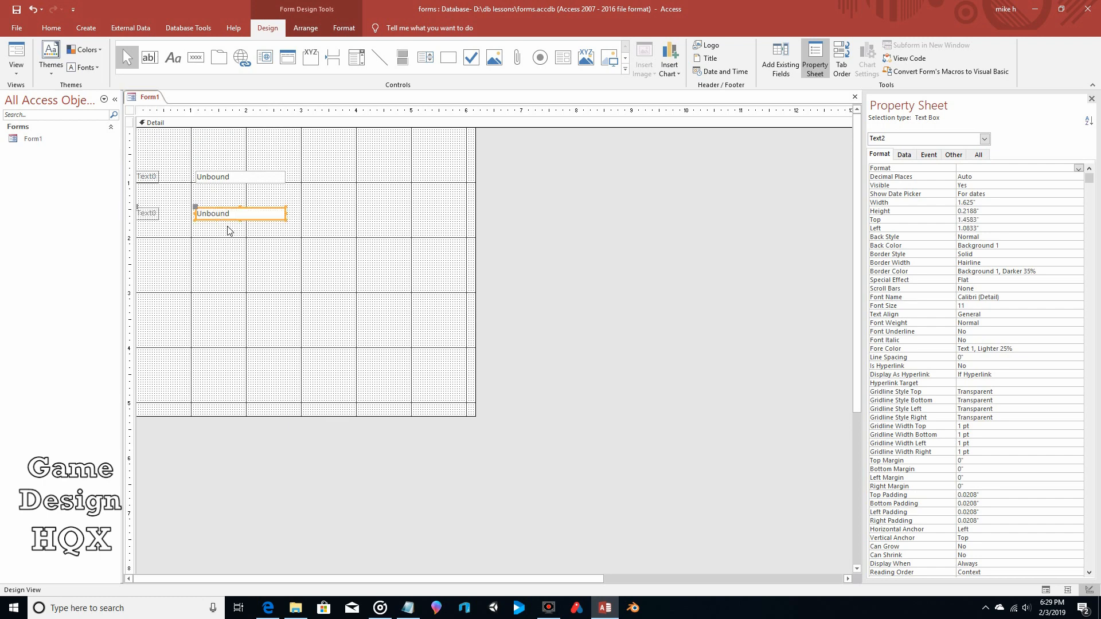
- Paste a third text box and place it below the second, about 2" from the top of the Detail section
{"action": "right_click", "coordinate": [227, 223]}
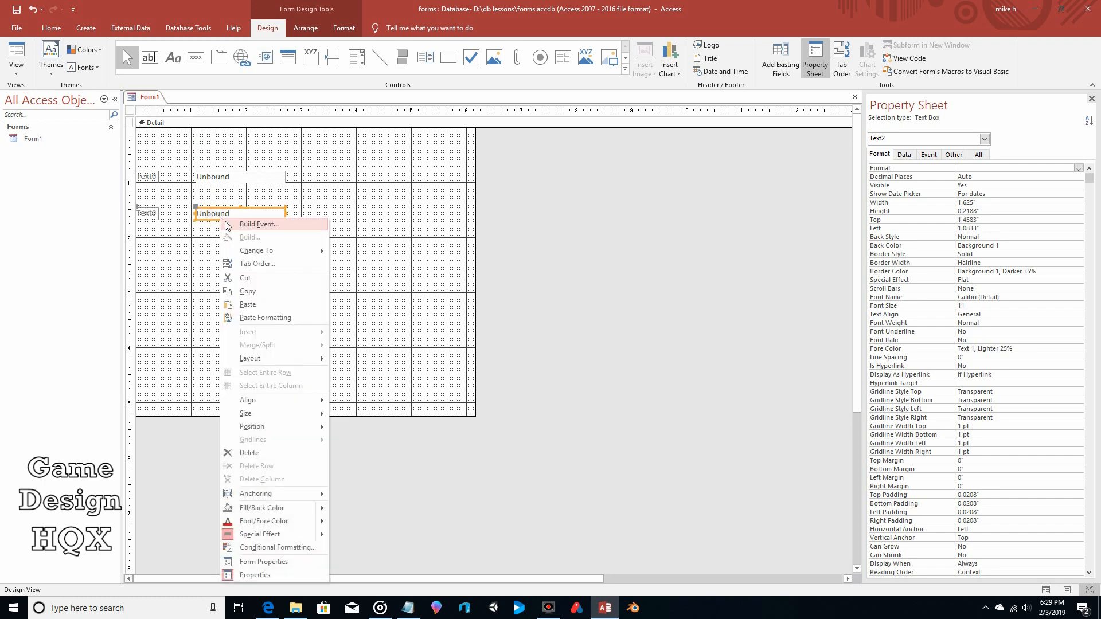
{"action": "key", "text": "Escape"}
{"action": "right_click", "coordinate": [227, 259]}
{"action": "left_click", "coordinate": [252, 294]}
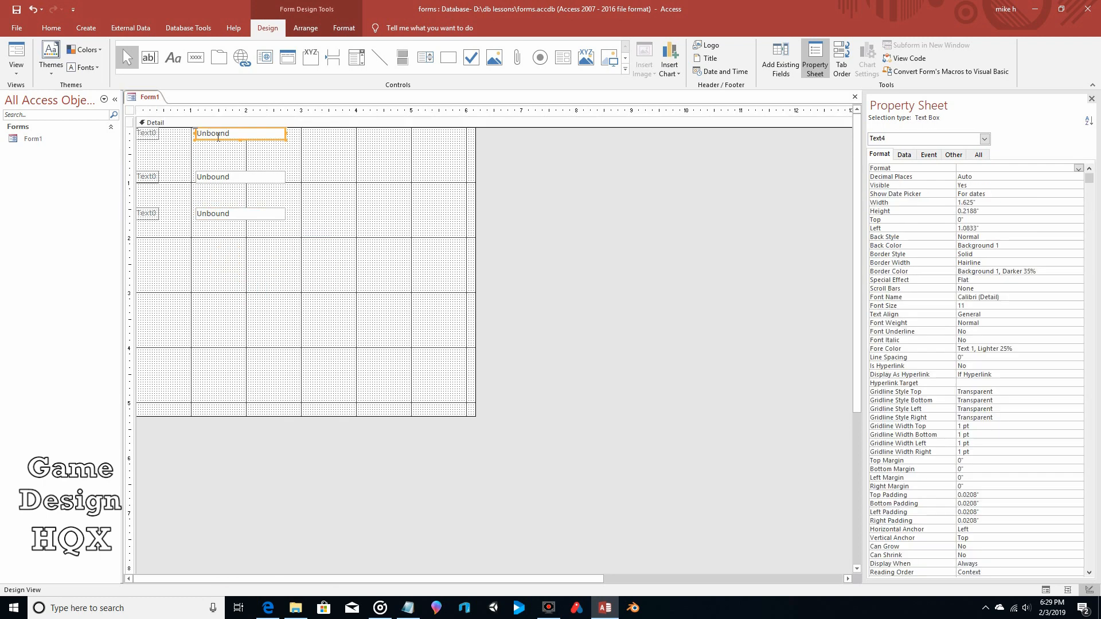
{"action": "left_click_drag", "start_coordinate": [216, 138], "coordinate": [218, 254]}
- Add a fourth copy of the text box, spaced below the other three at about 3.3" from the top
{"action": "right_click", "coordinate": [230, 248]}
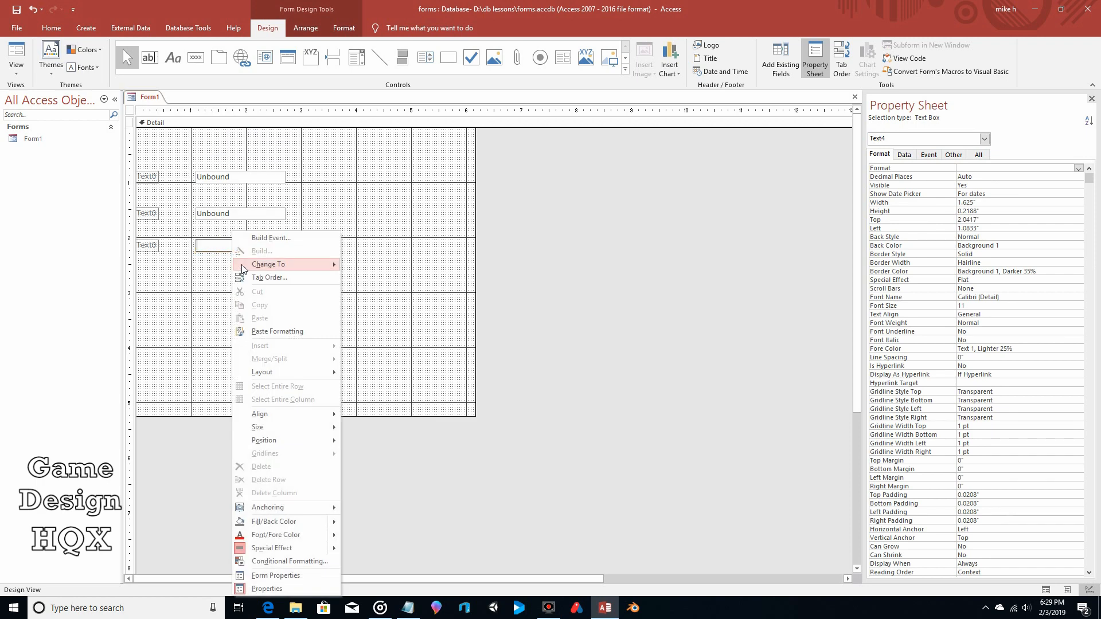
{"action": "left_click", "coordinate": [204, 268]}
{"action": "left_click", "coordinate": [210, 247]}
{"action": "right_click", "coordinate": [210, 246]}
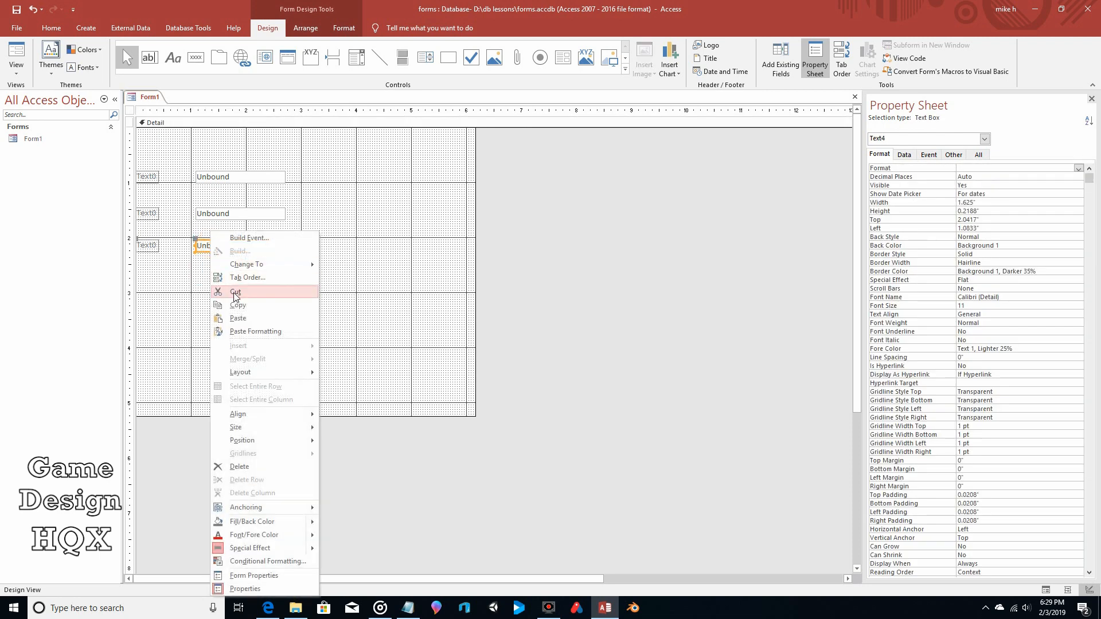
{"action": "left_click", "coordinate": [233, 297]}
{"action": "right_click", "coordinate": [232, 282]}
{"action": "left_click", "coordinate": [244, 315]}
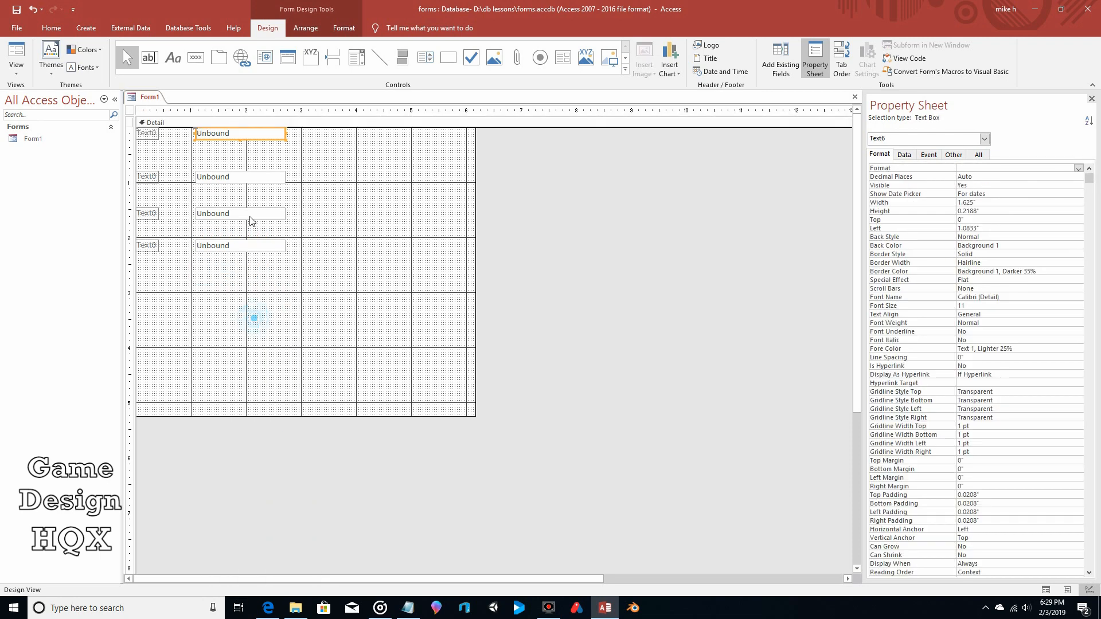
{"action": "left_click", "coordinate": [249, 139]}
{"action": "left_click_drag", "start_coordinate": [250, 139], "coordinate": [249, 323]}
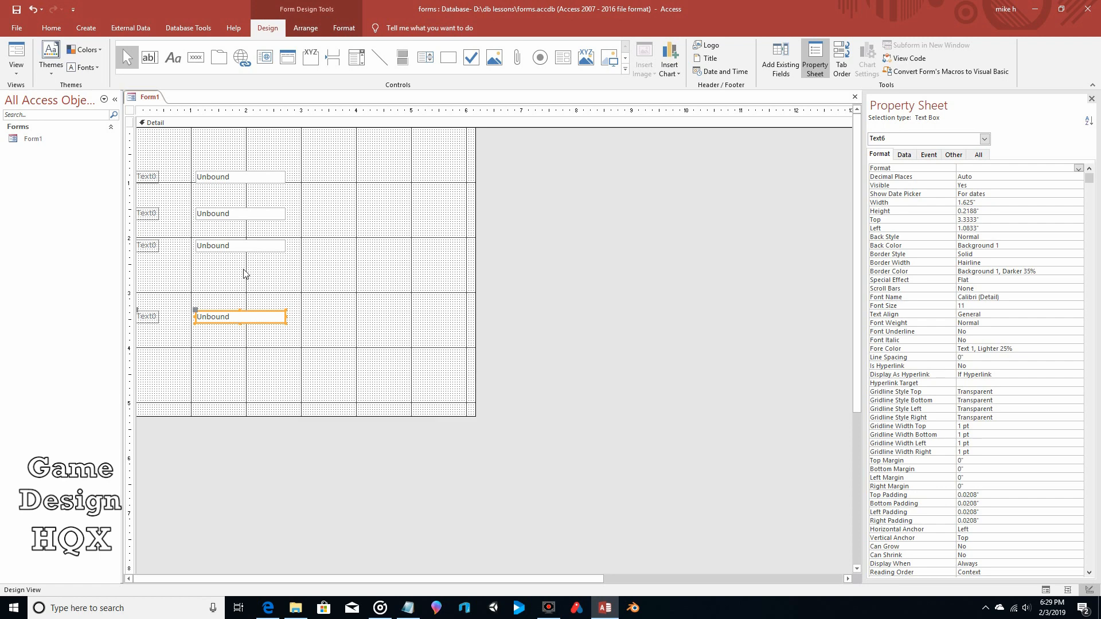
- Set the Name property of the topmost text box to User_val_1
{"action": "left_click", "coordinate": [240, 177]}
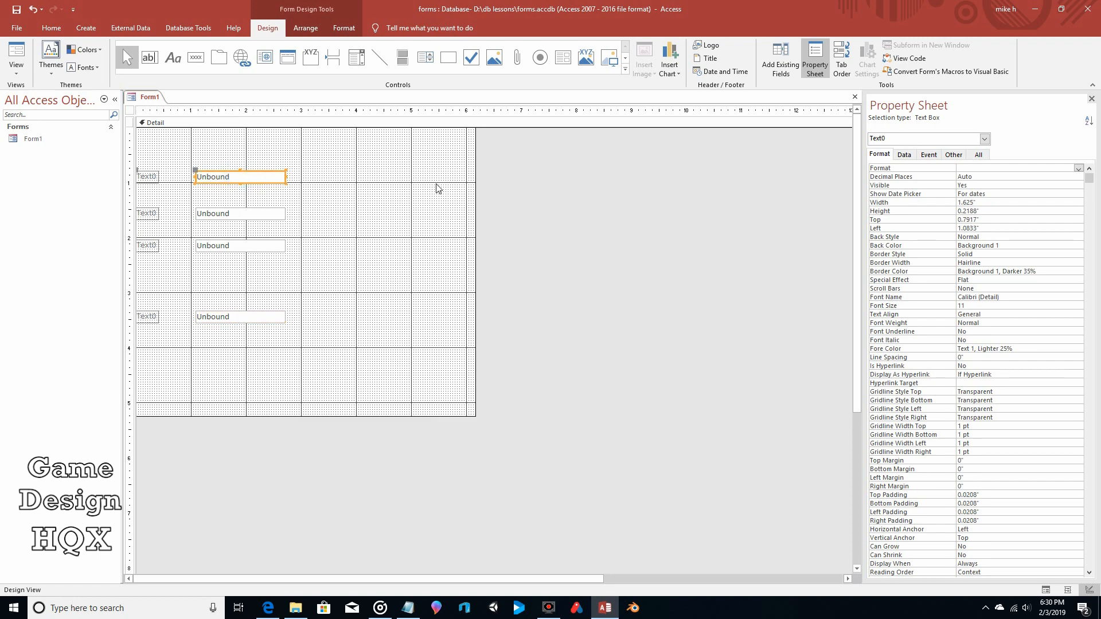
{"action": "left_click", "coordinate": [979, 155]}
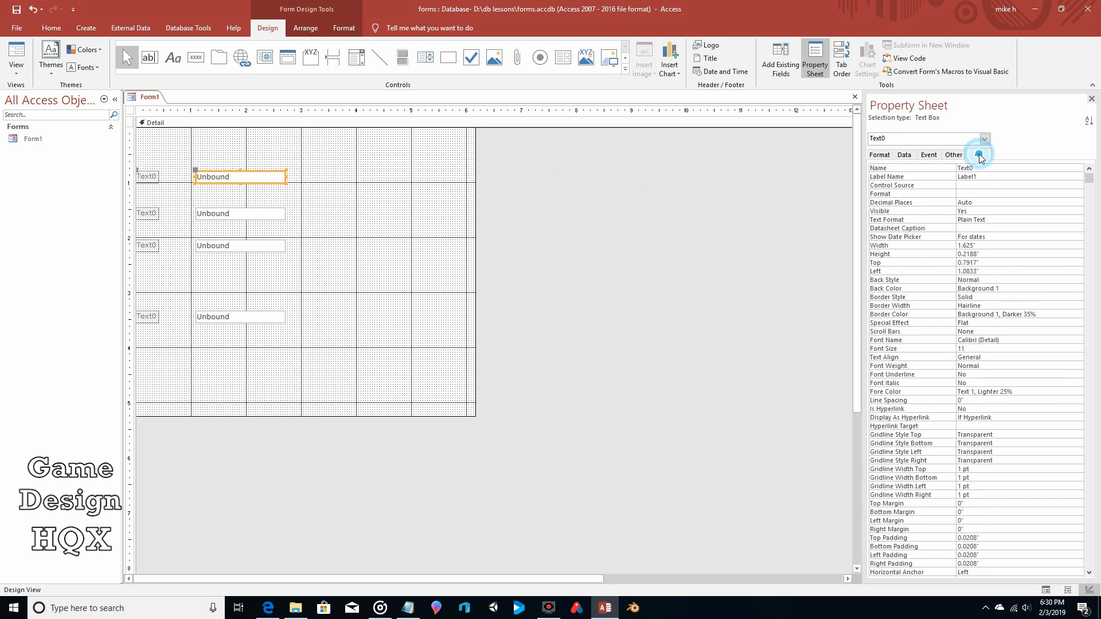
{"action": "double_click", "coordinate": [986, 166]}
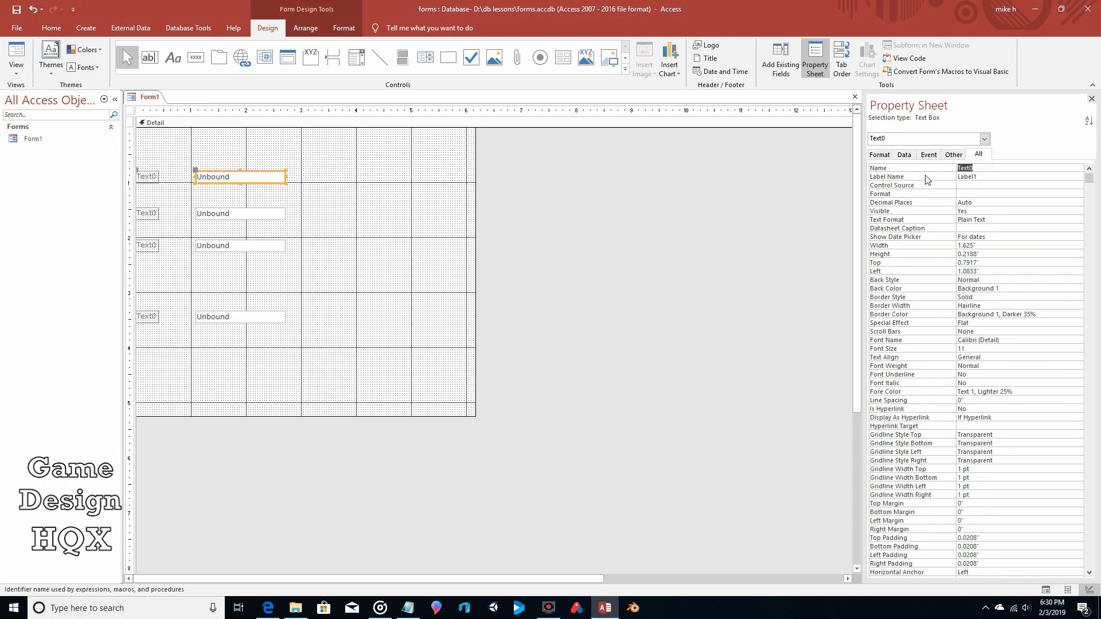
{"action": "type", "text": "User_val_1"}
- Set the Name property of the second text box to User_val_2
{"action": "left_click", "coordinate": [211, 214]}
{"action": "left_click", "coordinate": [981, 165]}
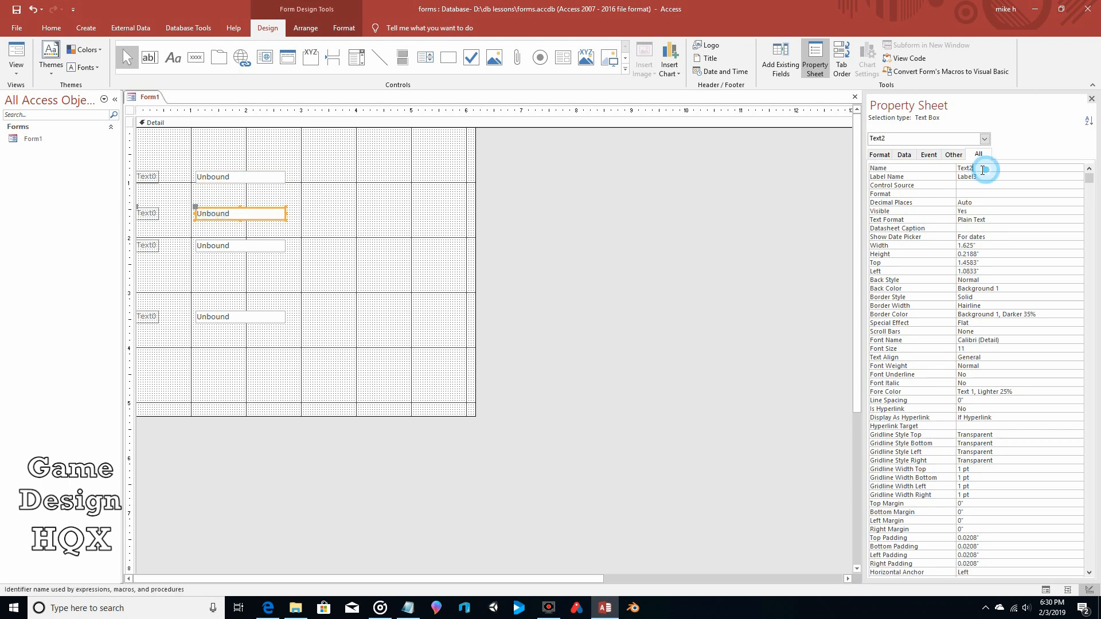
{"action": "left_click_drag", "start_coordinate": [981, 165], "coordinate": [948, 171]}
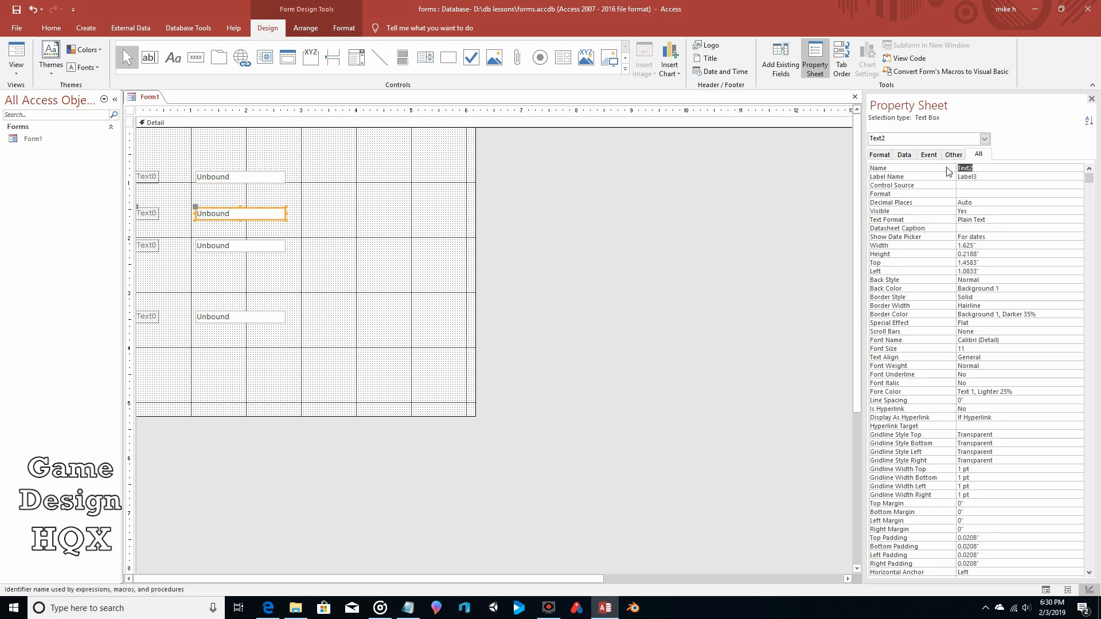
{"action": "type", "text": "User_val_2"}
- Set the Name property of the third text box to User_val_3
{"action": "left_click", "coordinate": [236, 252]}
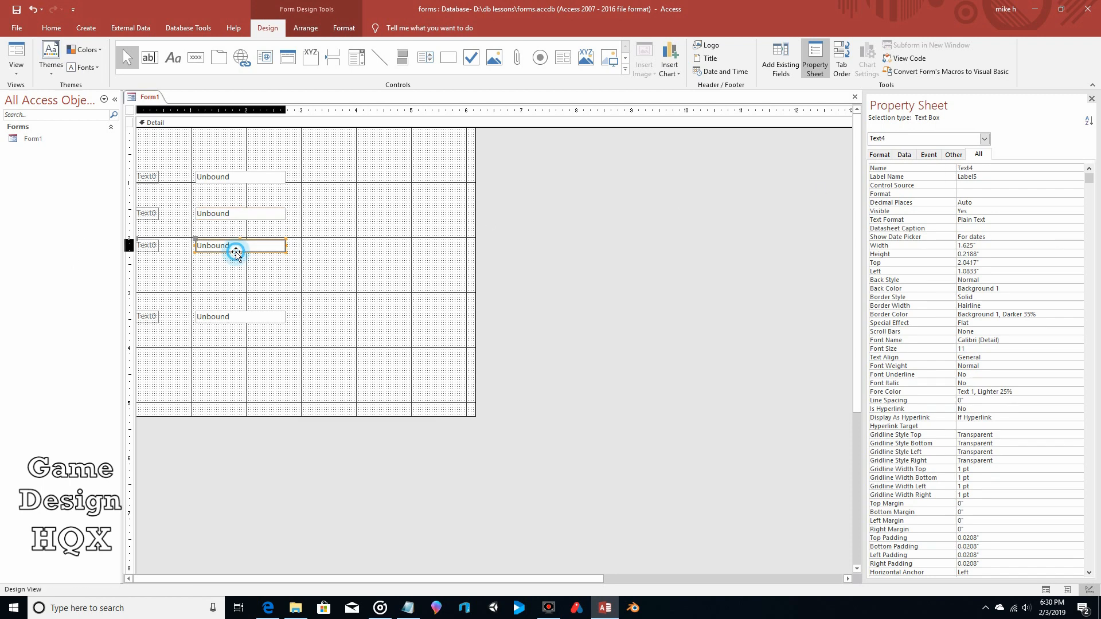
{"action": "left_click", "coordinate": [975, 167]}
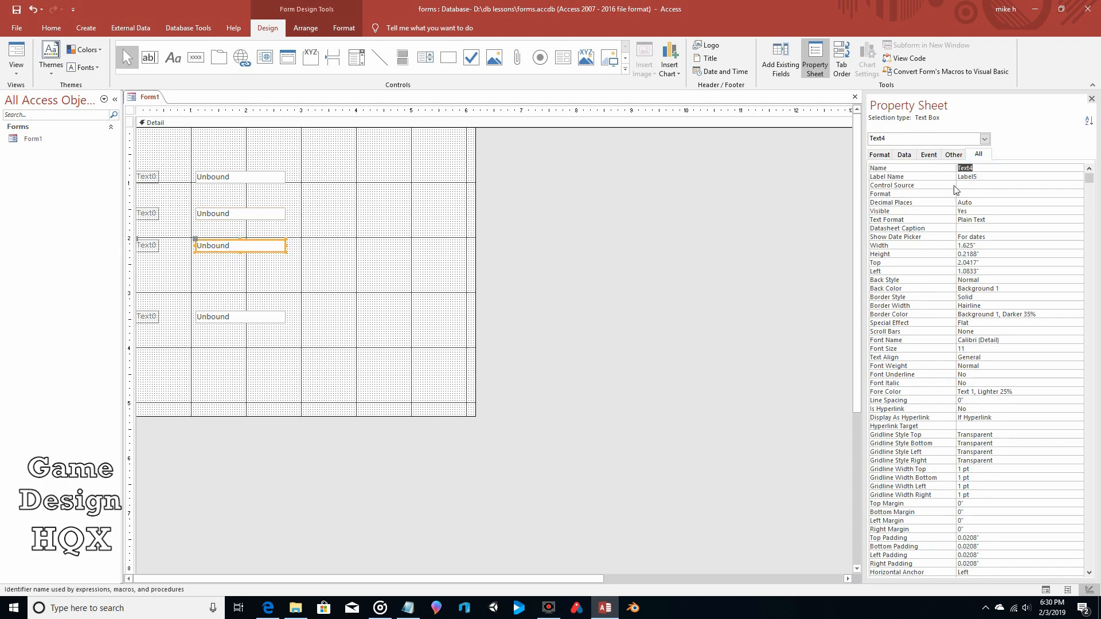
{"action": "type", "text": "User_val_3"}
- Set the Name property of the bottom text box to Sum_total
{"action": "left_click", "coordinate": [253, 317]}
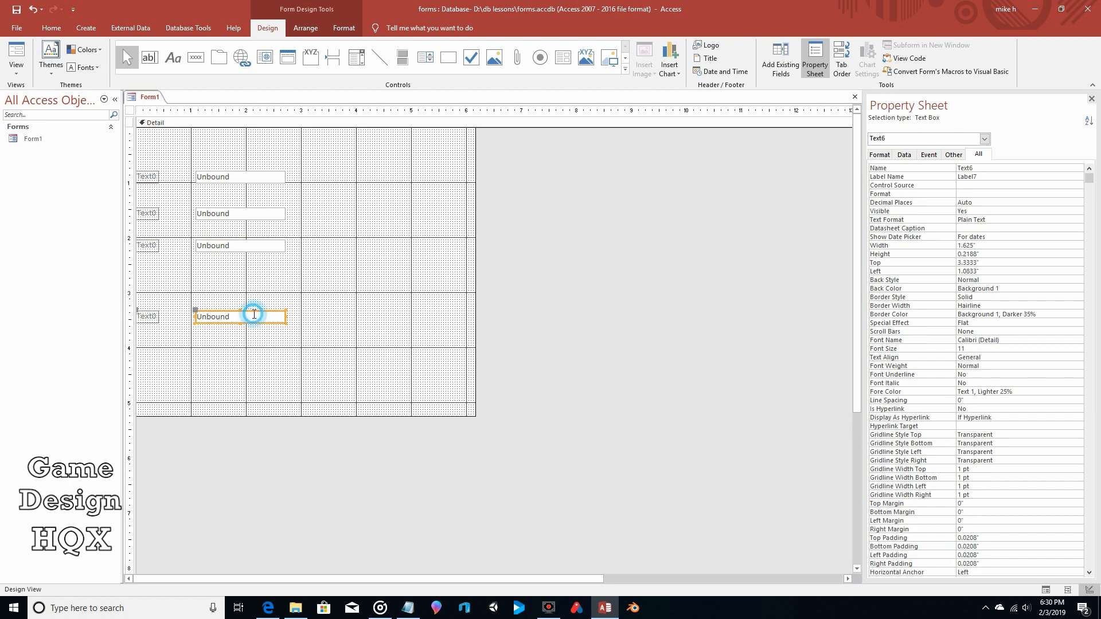
{"action": "left_click", "coordinate": [975, 167]}
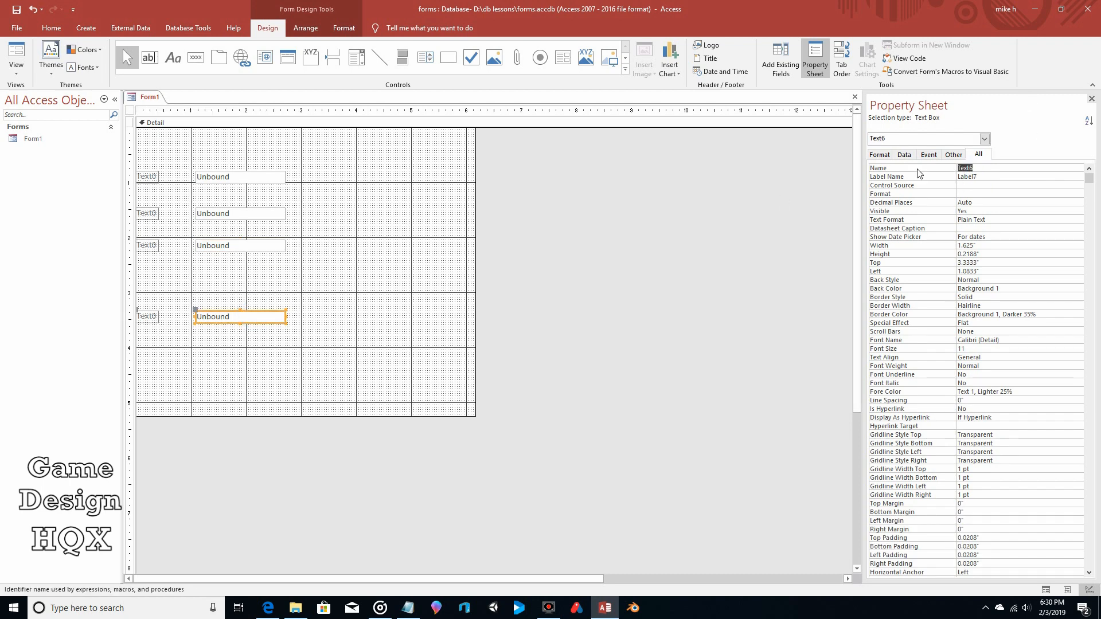
{"action": "type", "text": "Sum_total"}
{"action": "left_click_drag", "start_coordinate": [957, 168], "coordinate": [967, 168]}
- Change the caption of the bottom text box's label to "Sum Total"
{"action": "left_click", "coordinate": [214, 177]}
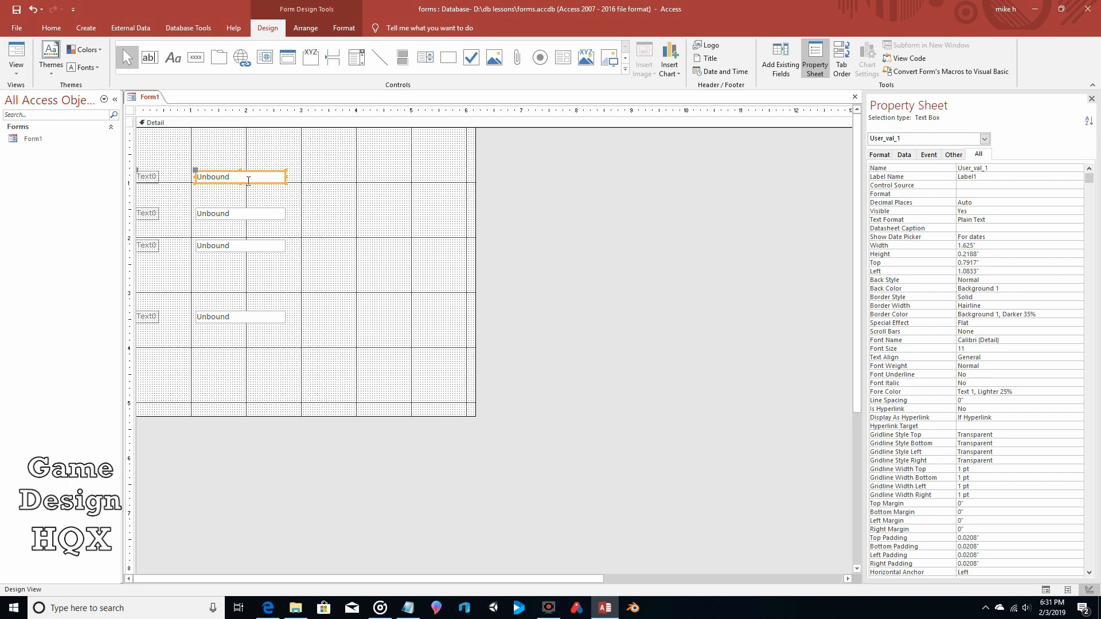
{"action": "left_click", "coordinate": [148, 179]}
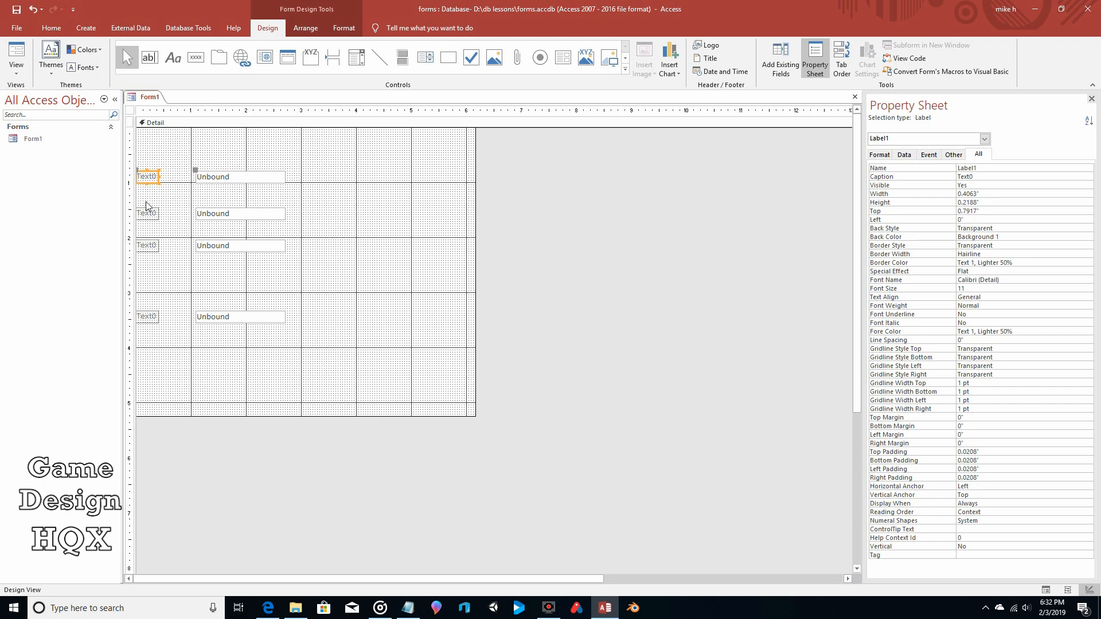
{"action": "left_click", "coordinate": [155, 317]}
{"action": "double_click", "coordinate": [155, 317]}
{"action": "type", "text": "Sumt Total"}
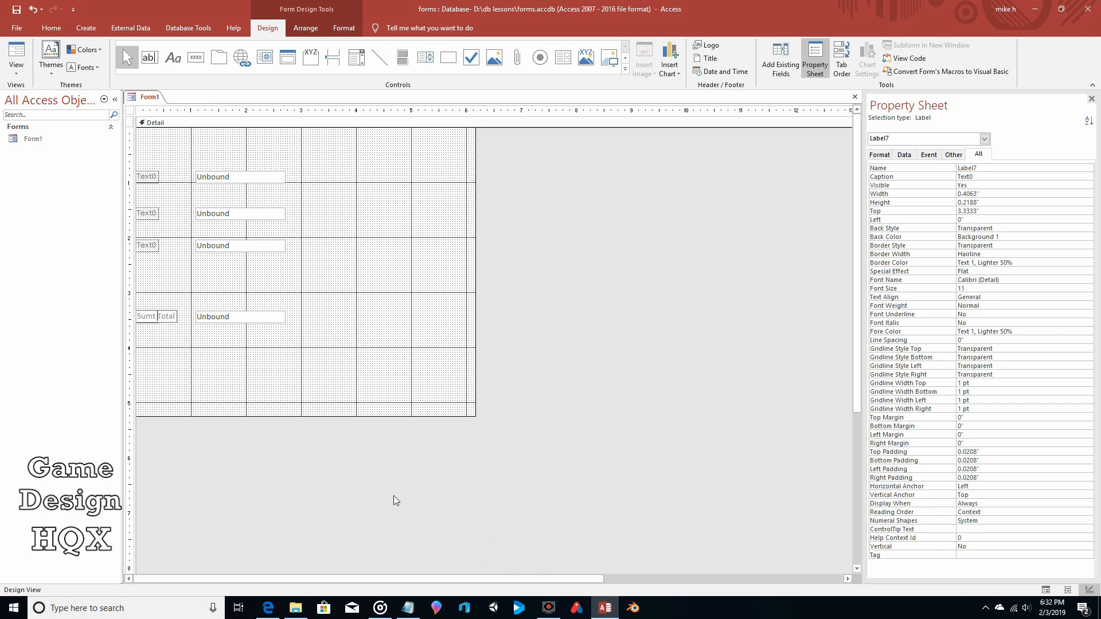
{"action": "key", "text": "BackSpace"}
{"action": "left_click", "coordinate": [253, 348]}
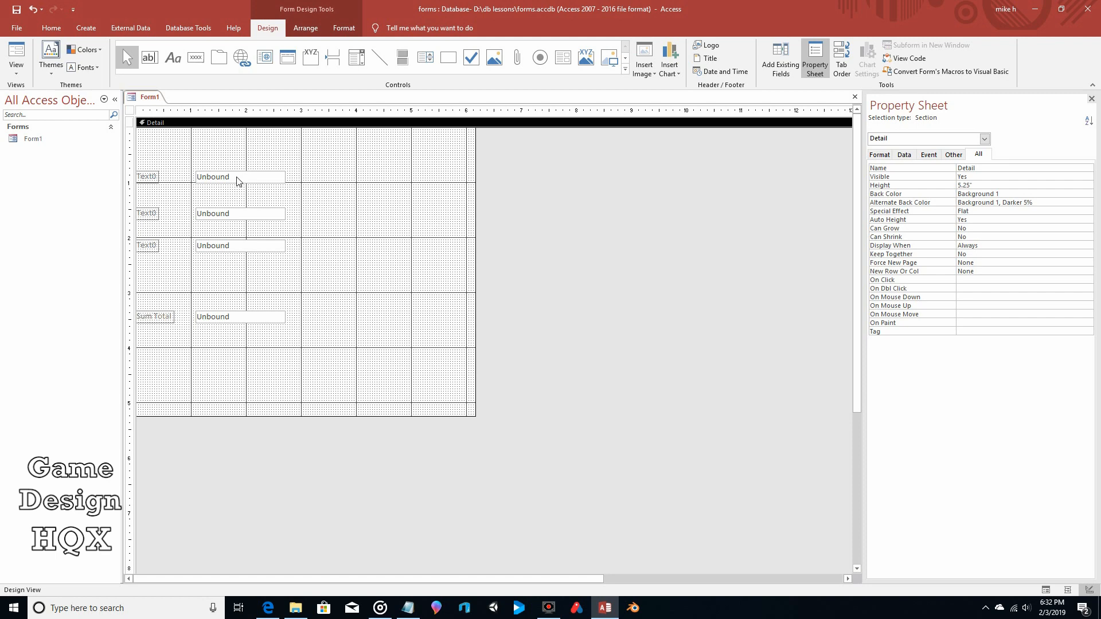
- Add a command button about 1.17" wide and 0.33" high between the third text box and the Sum Total box, without using the wizard
{"action": "left_click", "coordinate": [147, 178]}
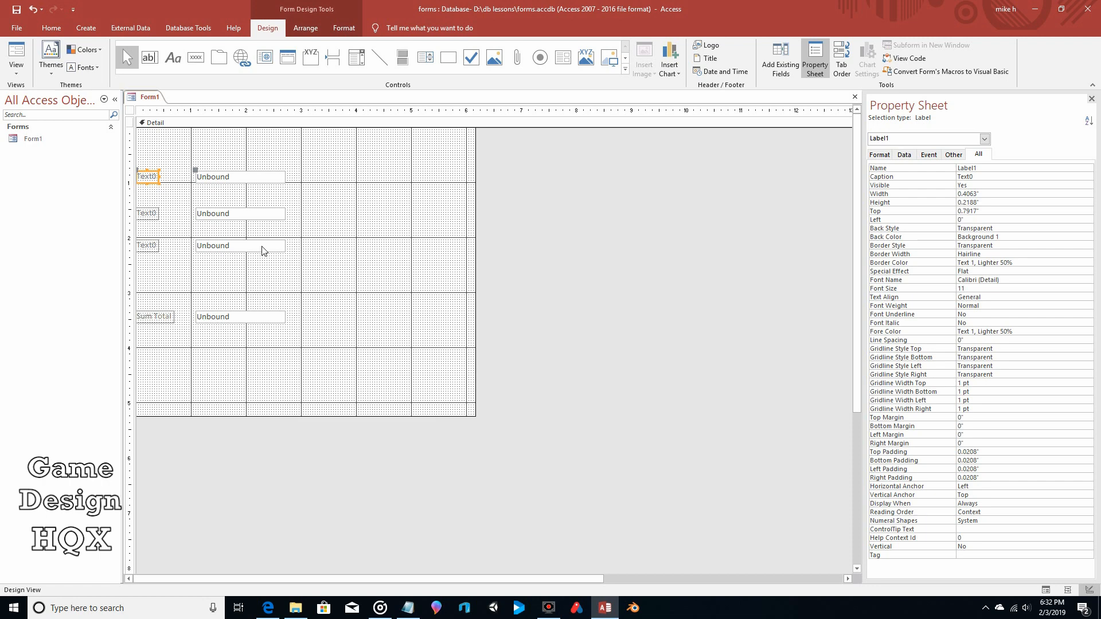
{"action": "left_click", "coordinate": [195, 58]}
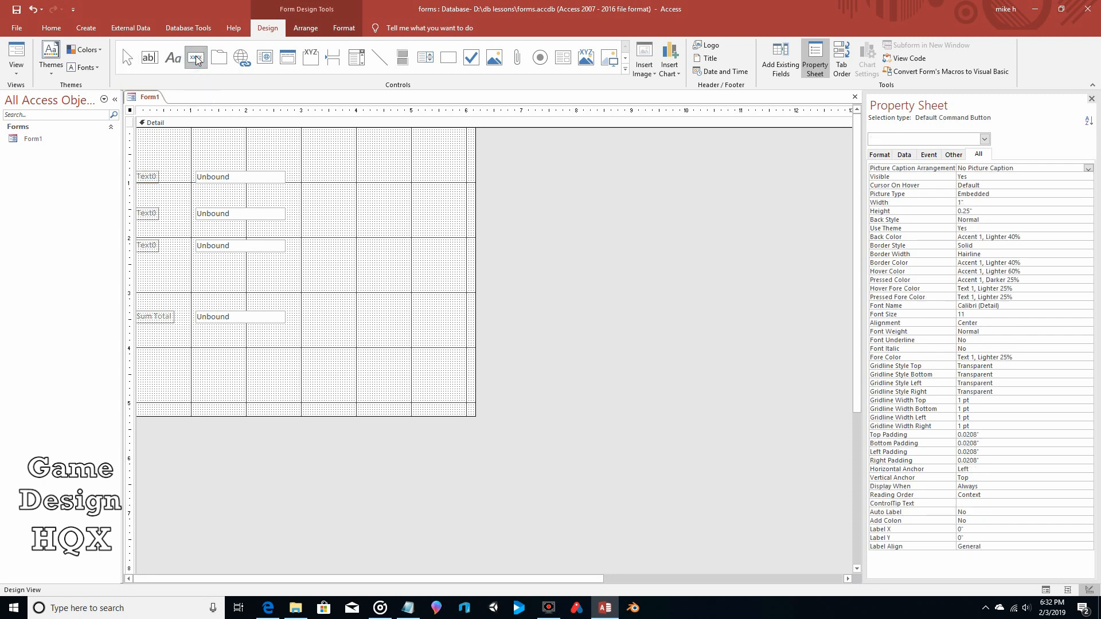
{"action": "left_click_drag", "start_coordinate": [199, 273], "coordinate": [266, 293]}
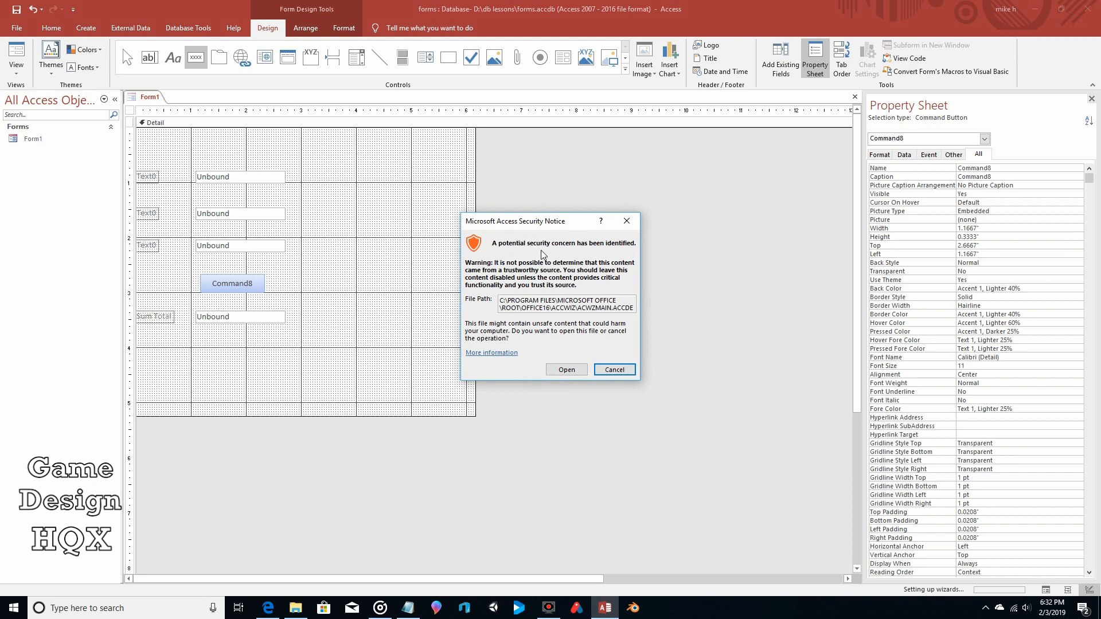
{"action": "left_click", "coordinate": [567, 371]}
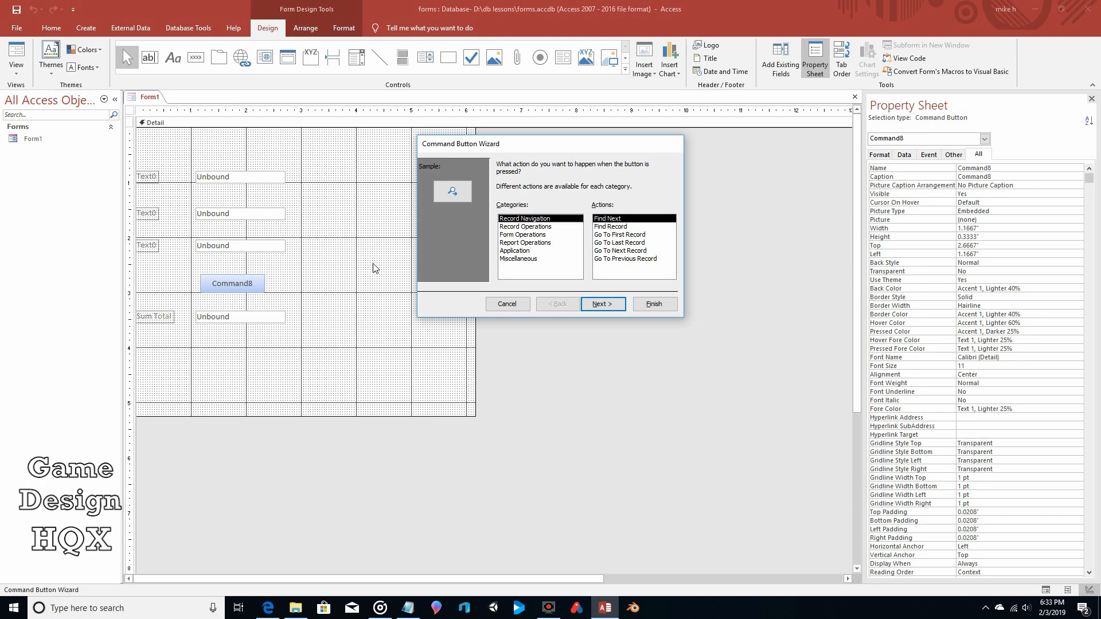
{"action": "left_click", "coordinate": [506, 306]}
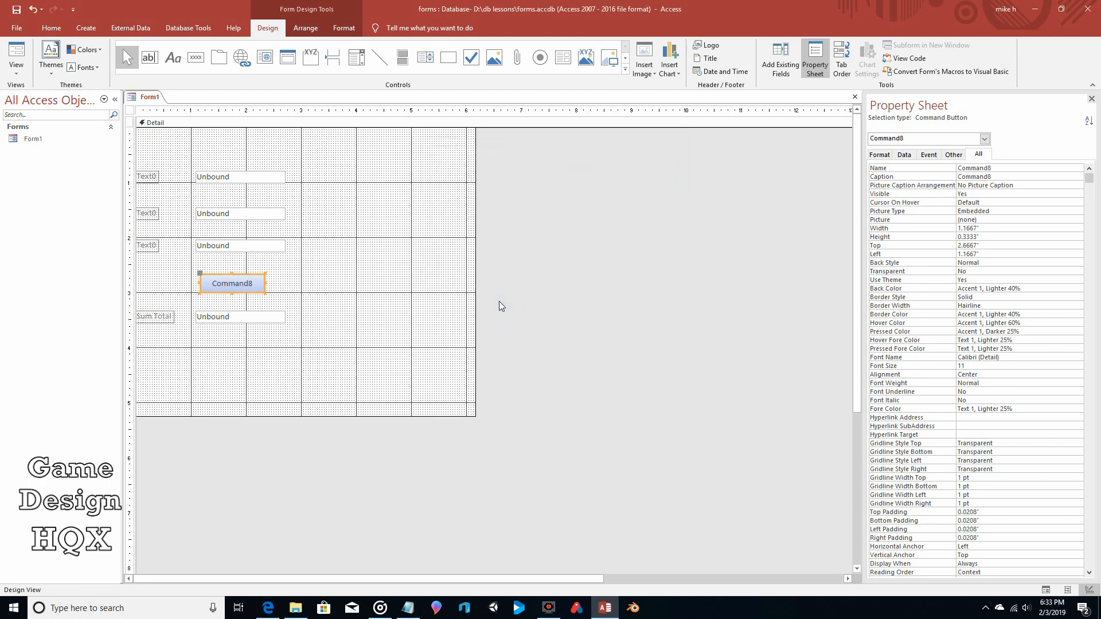
- Change the caption of the new command button to "Add"
{"action": "left_click", "coordinate": [257, 284]}
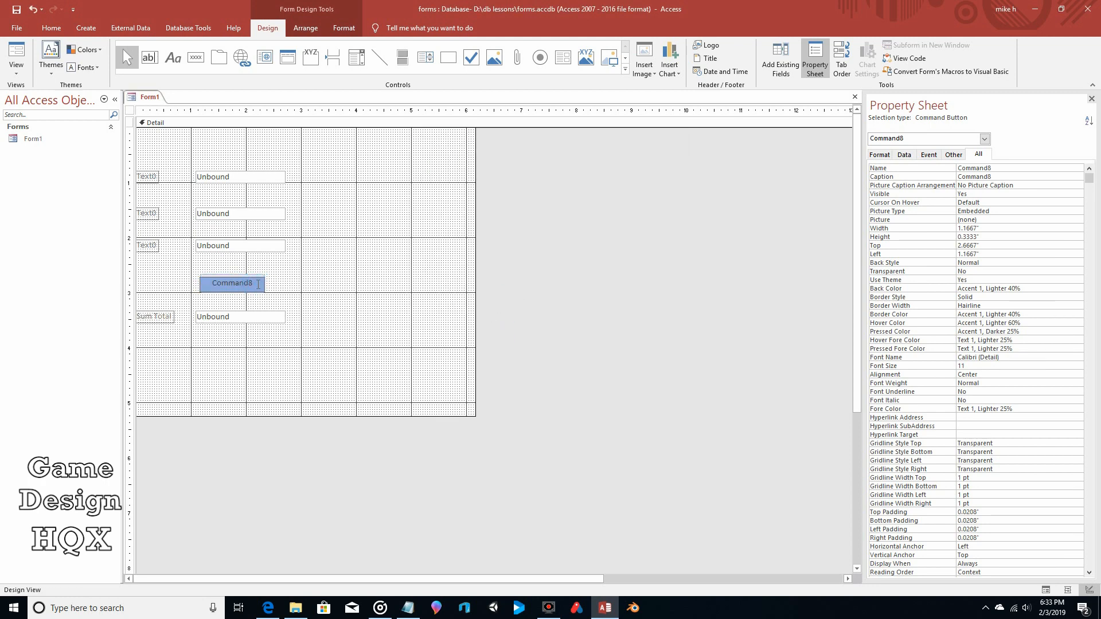
{"action": "left_click_drag", "start_coordinate": [256, 283], "coordinate": [212, 282]}
{"action": "type", "text": "Add"}
{"action": "left_click", "coordinate": [308, 288]}
- Set the Name property of the Add button to Total_But
{"action": "left_click", "coordinate": [227, 284]}
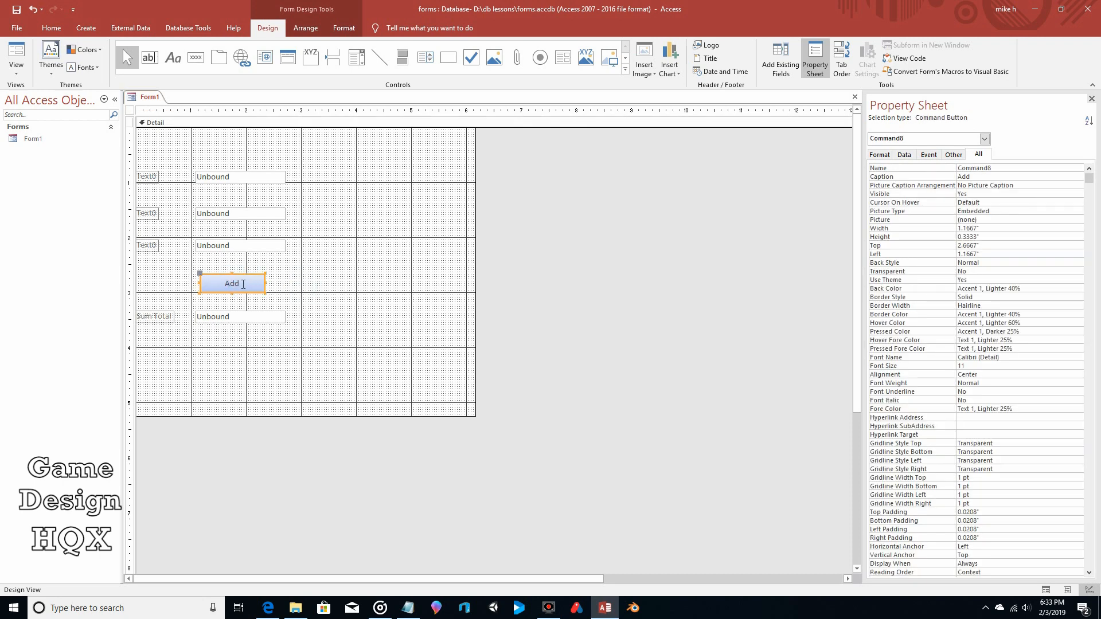
{"action": "left_click", "coordinate": [228, 284]}
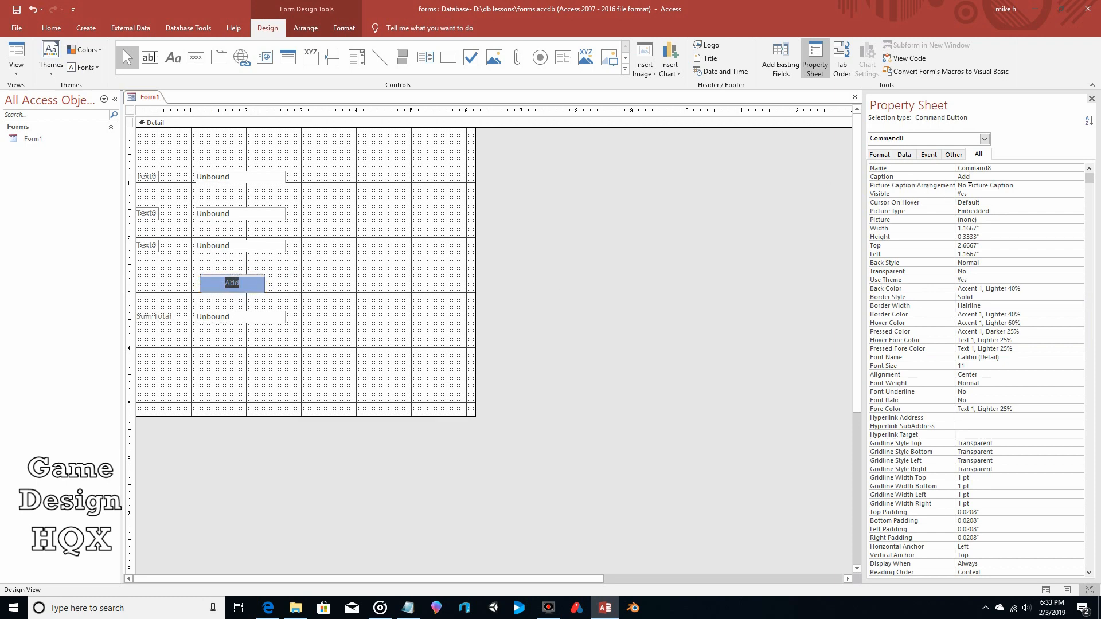
{"action": "double_click", "coordinate": [1004, 168]}
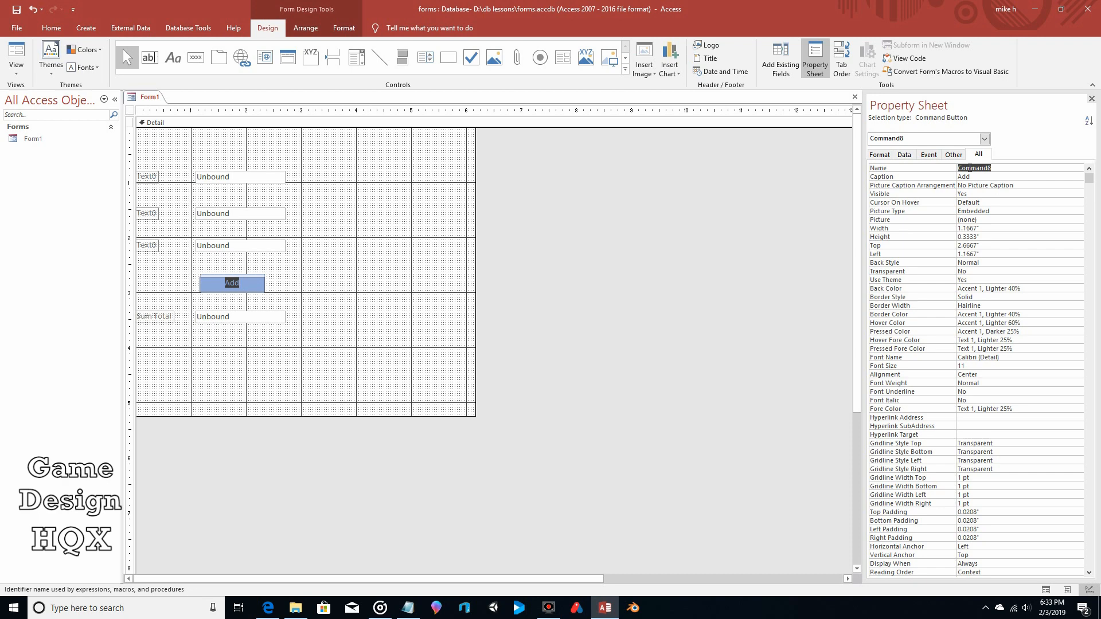
{"action": "type", "text": "Total_But"}
{"action": "left_click", "coordinate": [981, 178]}
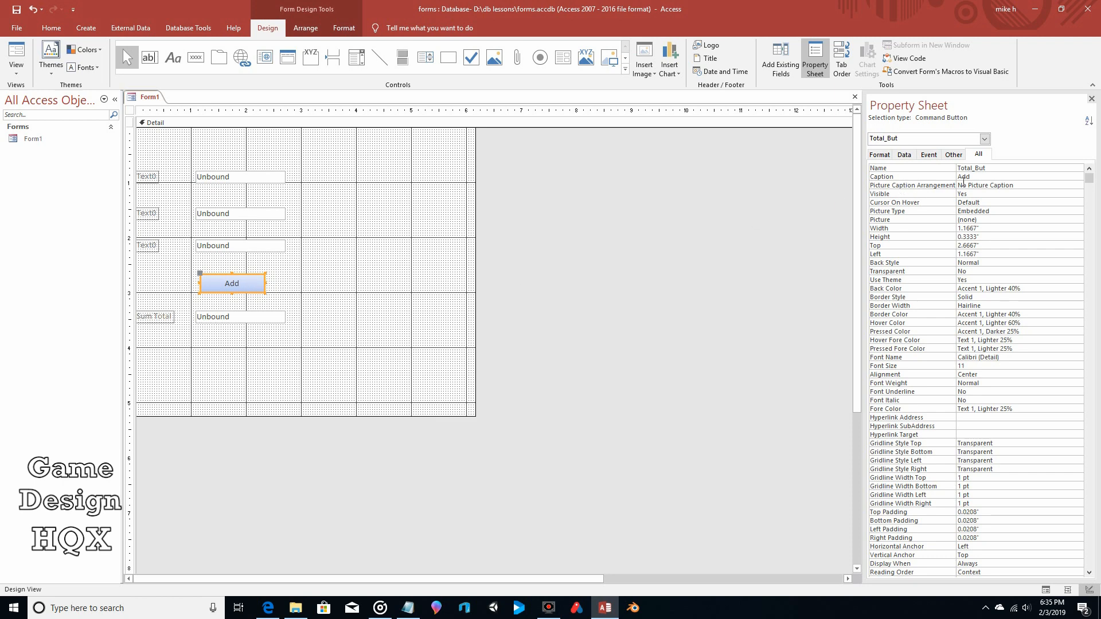
- Create an event procedure for the Add button's On Click event with the Code Builder
{"action": "left_click", "coordinate": [934, 155]}
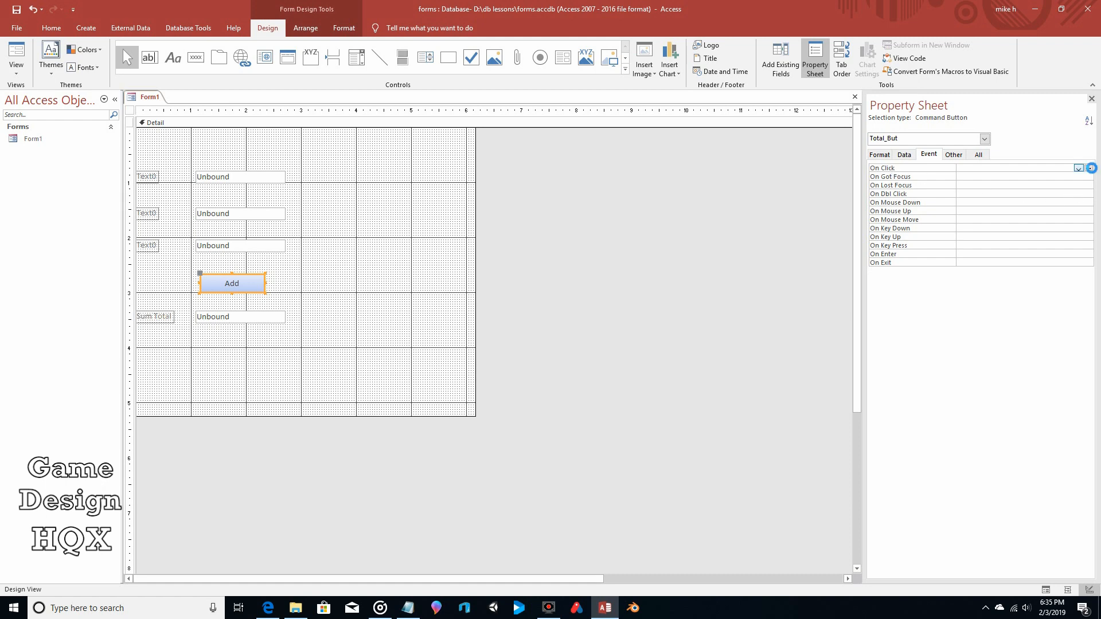
{"action": "left_click", "coordinate": [1088, 168]}
{"action": "double_click", "coordinate": [518, 184]}
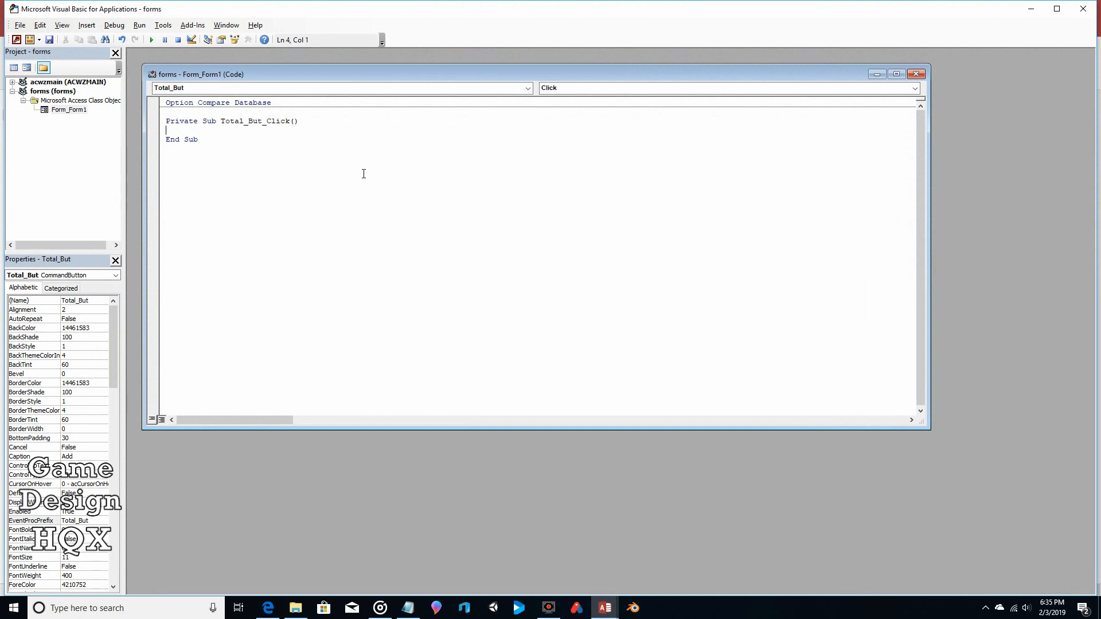
- Begin an assignment to Me.Sum_total inside the Total_But_Click procedure, with blank lines around it
{"action": "key", "text": "Return"}
{"action": "key", "text": "Return"}
{"action": "type", "text": "me.sum"}
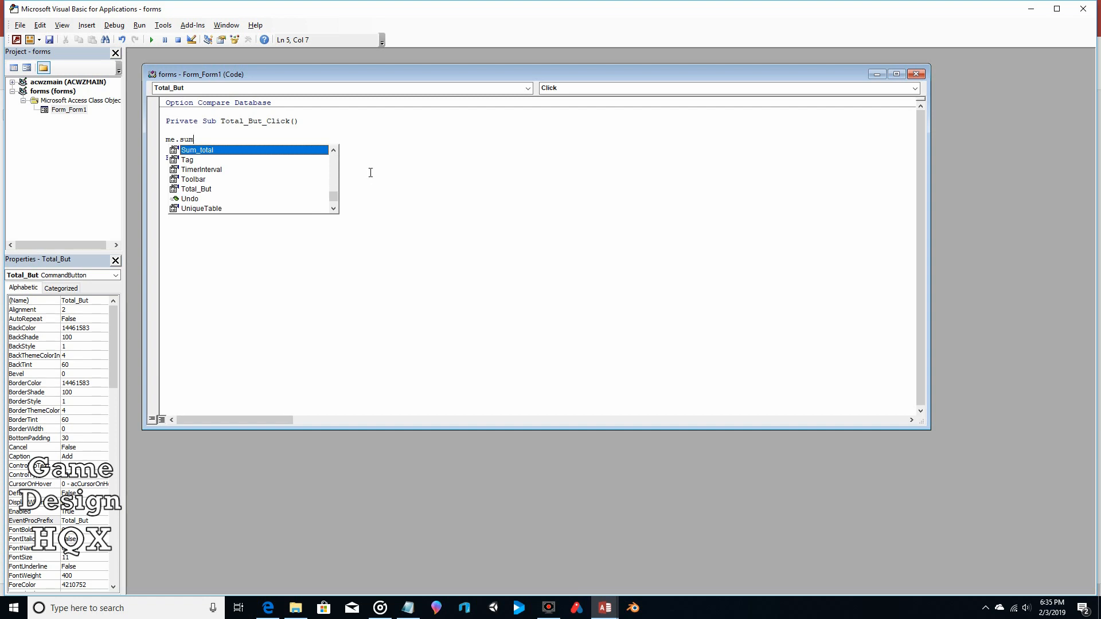
{"action": "double_click", "coordinate": [247, 149]}
{"action": "type", "text": "="}
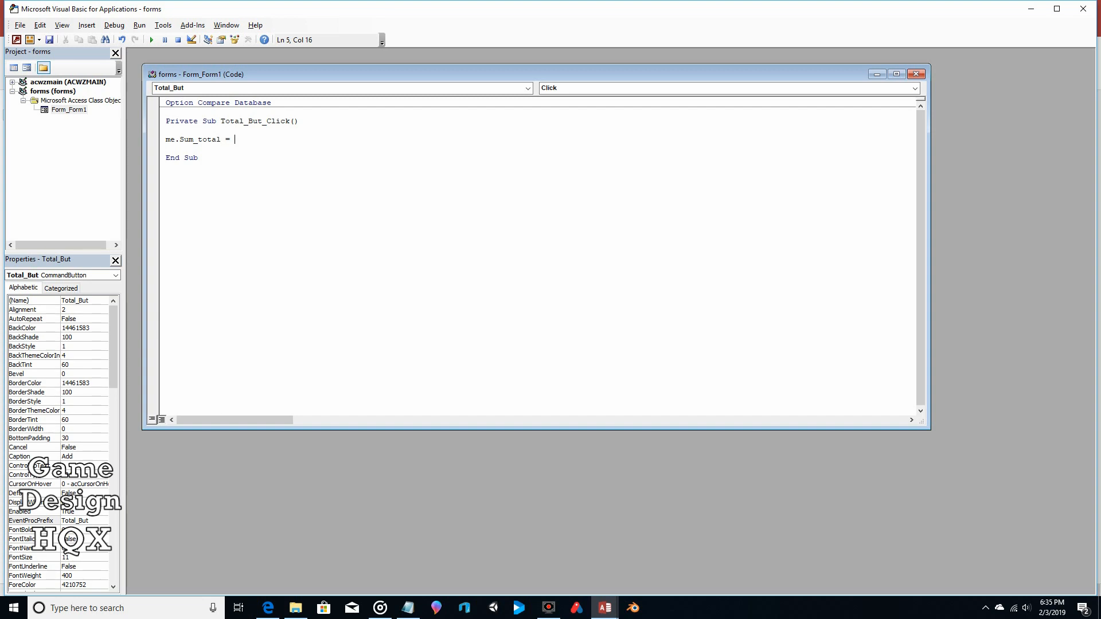
- Enter CDbl(Me.User_val_1) as the first term of the sum assigned to Me.Sum_total
{"action": "type", "text": "Cdbl("}
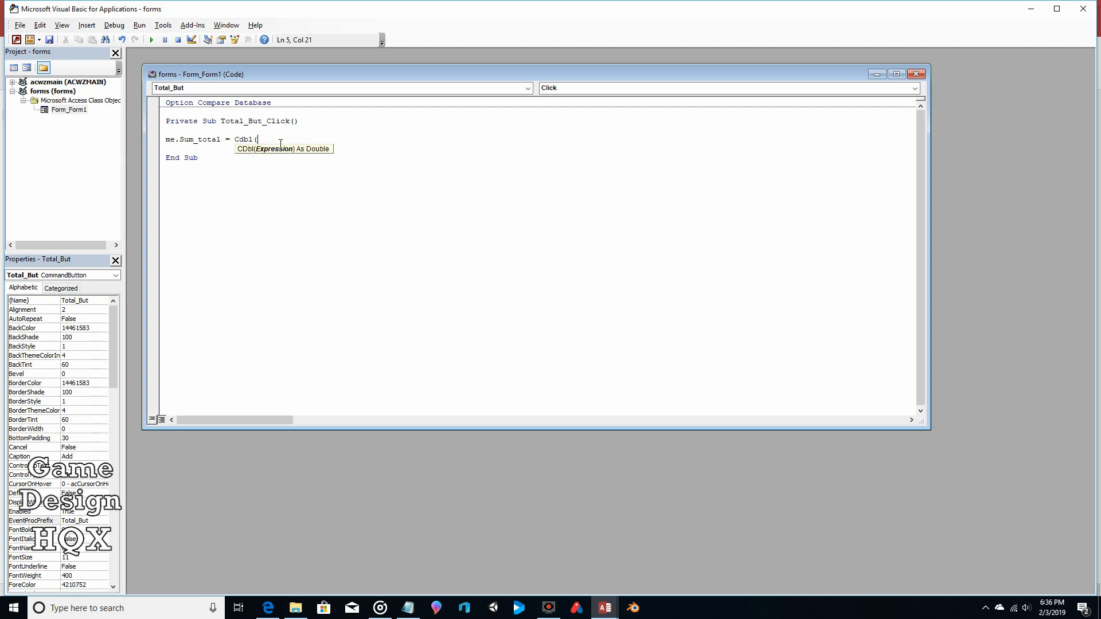
{"action": "type", "text": "me."}
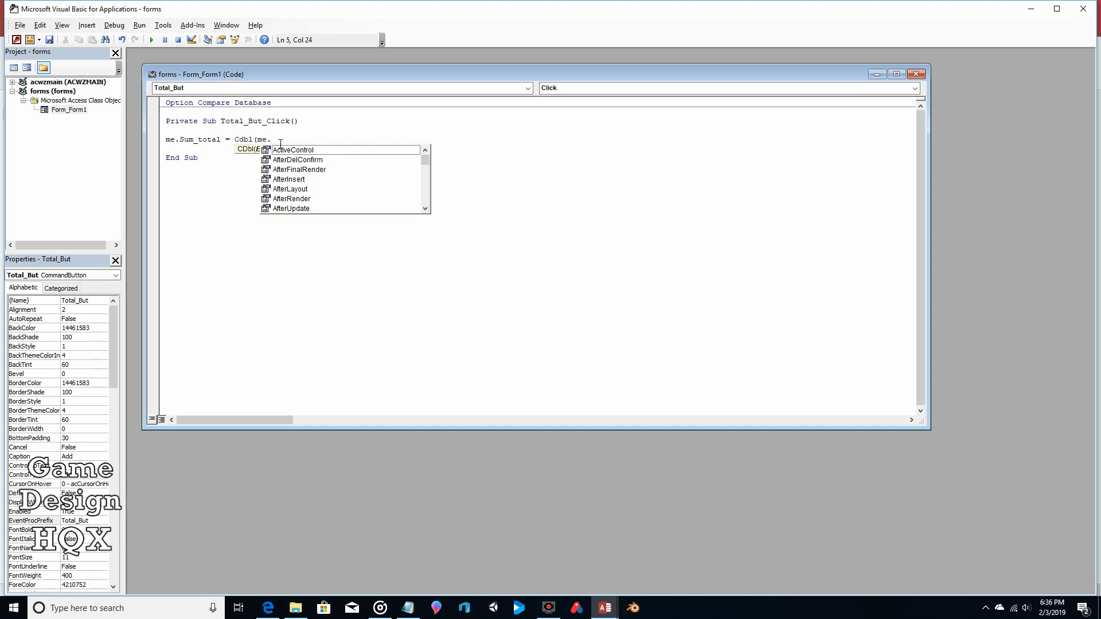
{"action": "type", "text": "v"}
{"action": "key", "text": "BackSpace"}
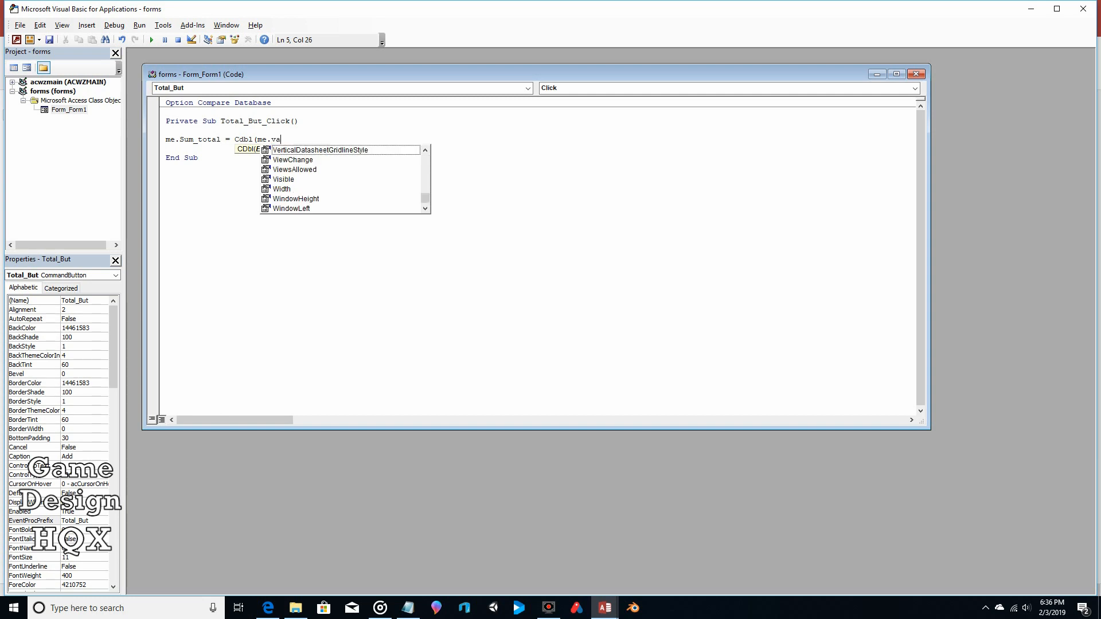
{"action": "type", "text": "use"}
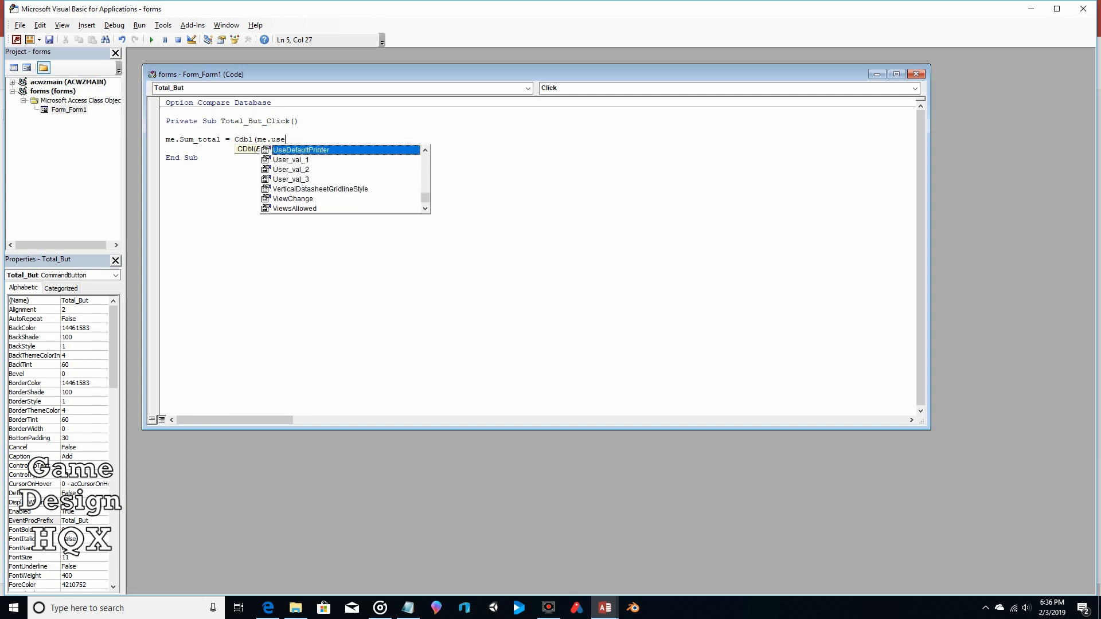
{"action": "left_click", "coordinate": [302, 161]}
{"action": "left_click", "coordinate": [302, 161]}
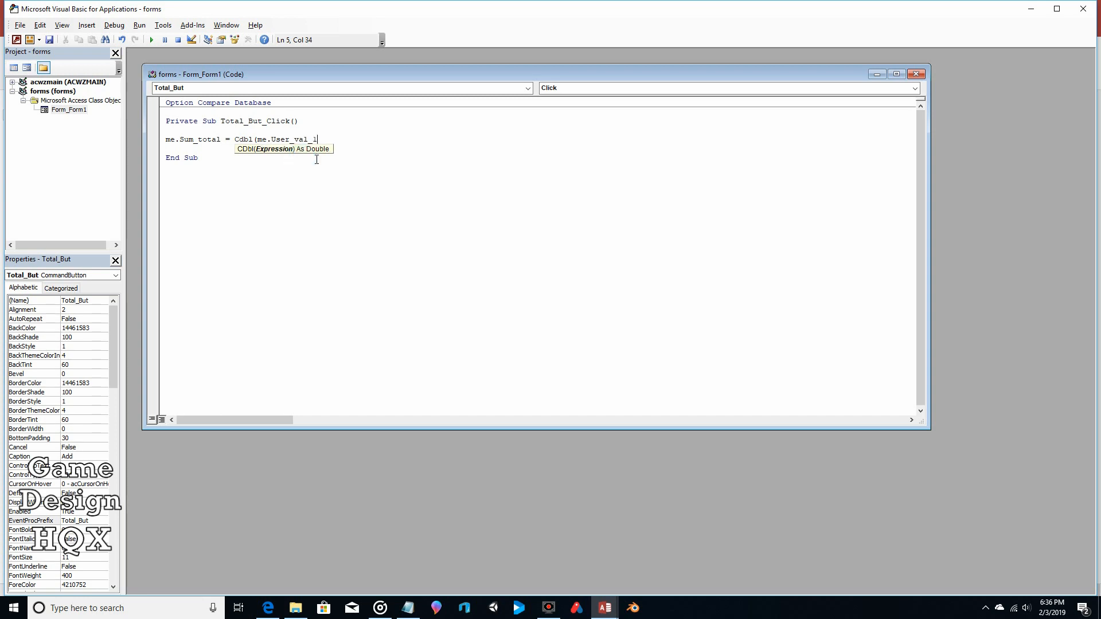
{"action": "type", "text": ")"}
- Add CDbl(Me.User_val_2) as the second term of the sum expression
{"action": "type", "text": "+Cdbl"}
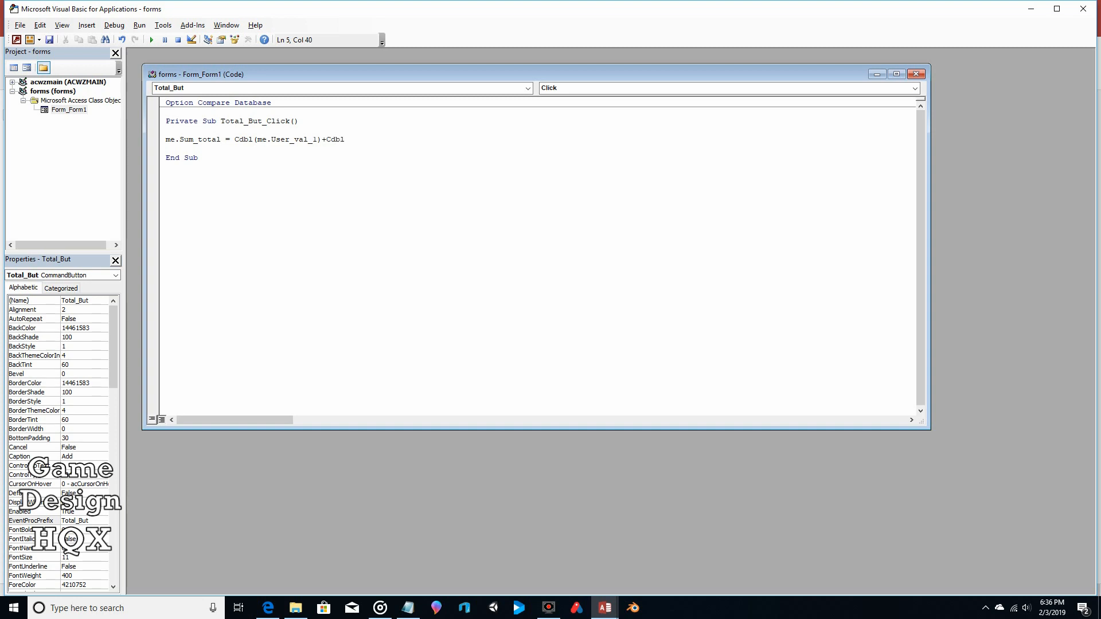
{"action": "type", "text": "(m"}
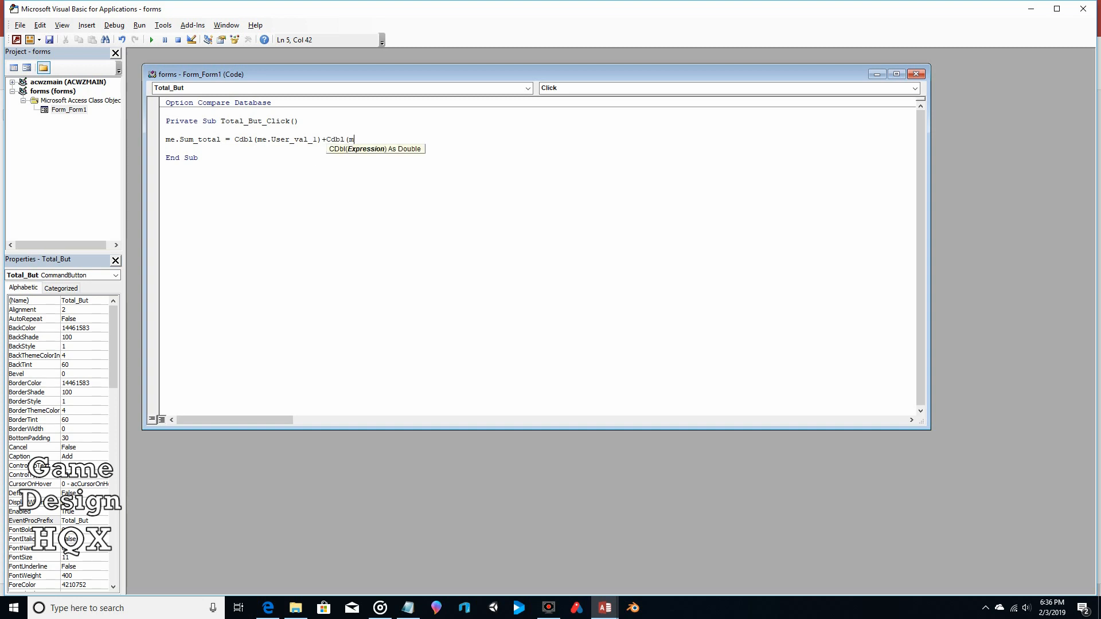
{"action": "type", "text": "e.use"}
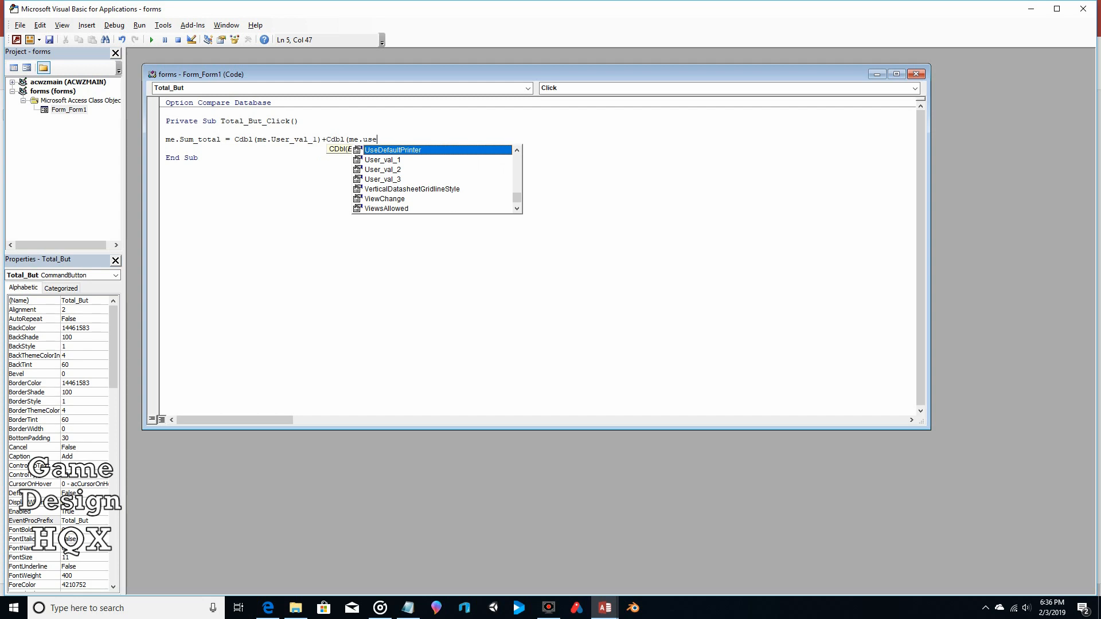
{"action": "double_click", "coordinate": [386, 169]}
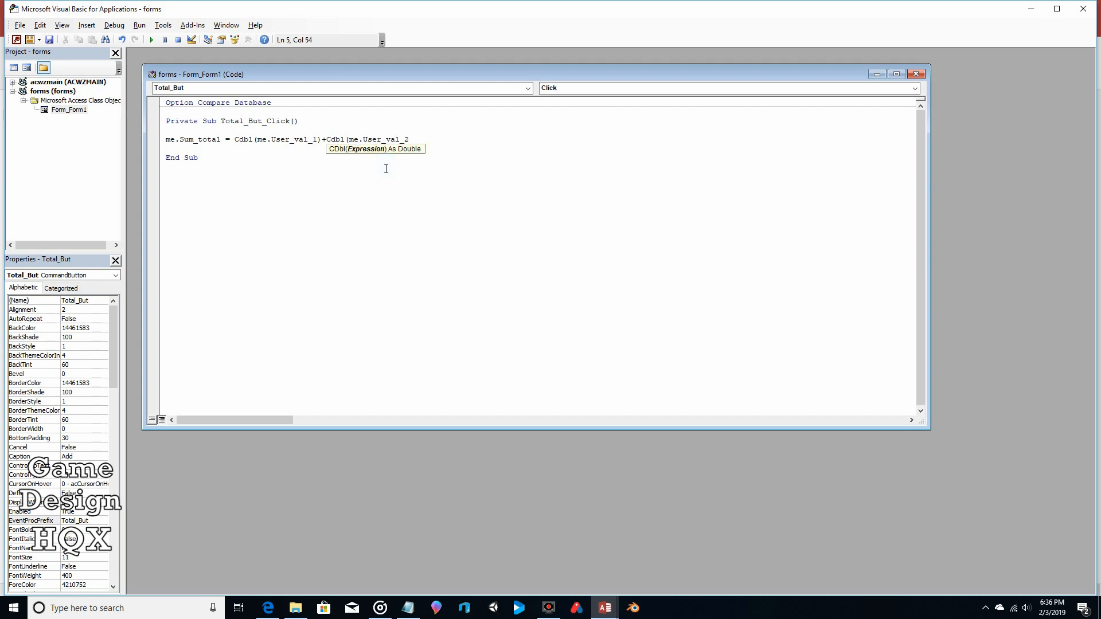
{"action": "type", "text": ")"}
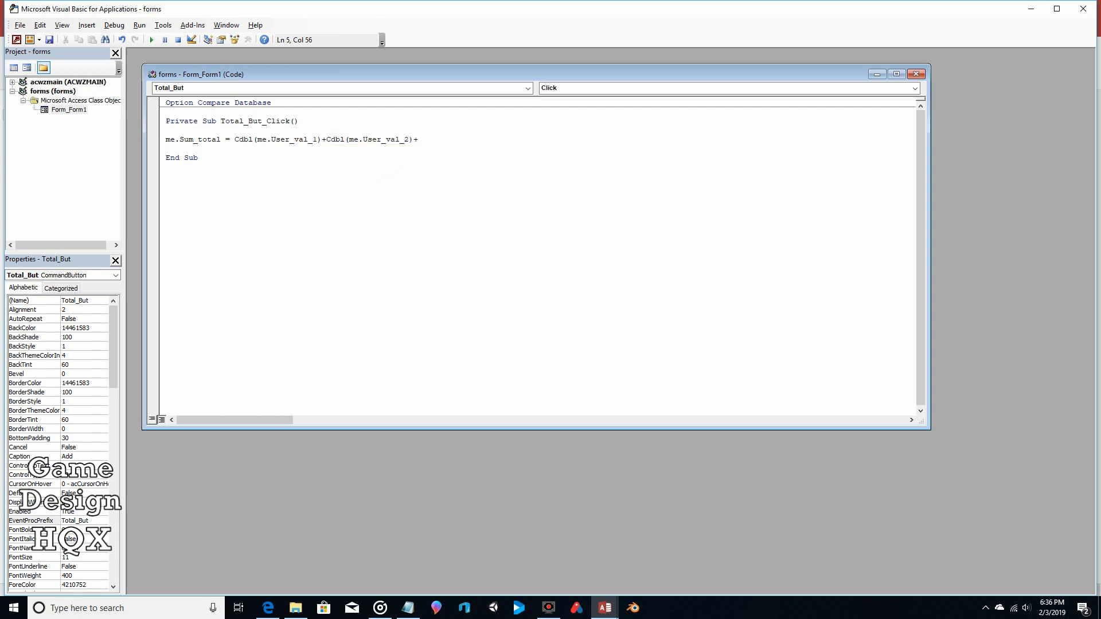
- Add CDbl(Me.User_val_3) as the third term and complete the sum statement
{"action": "type", "text": "+D"}
{"action": "type", "text": "l"}
{"action": "key", "text": "BackSpace"}
{"action": "key", "text": "BackSpace"}
{"action": "key", "text": "BackSpace"}
{"action": "type", "text": "CDbl("}
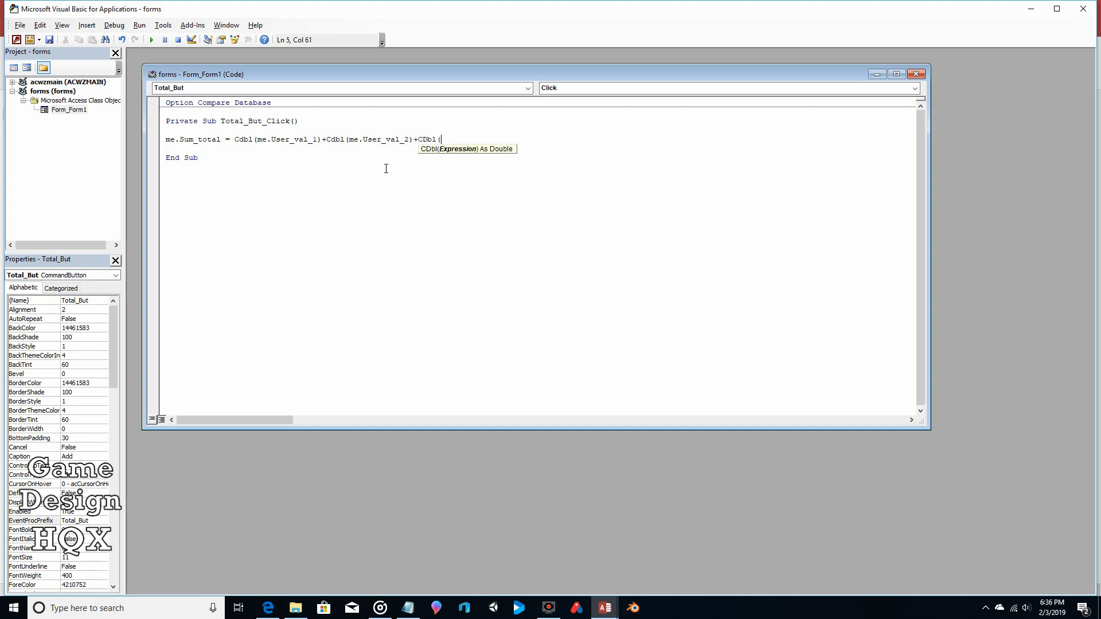
{"action": "type", "text": "me.use"}
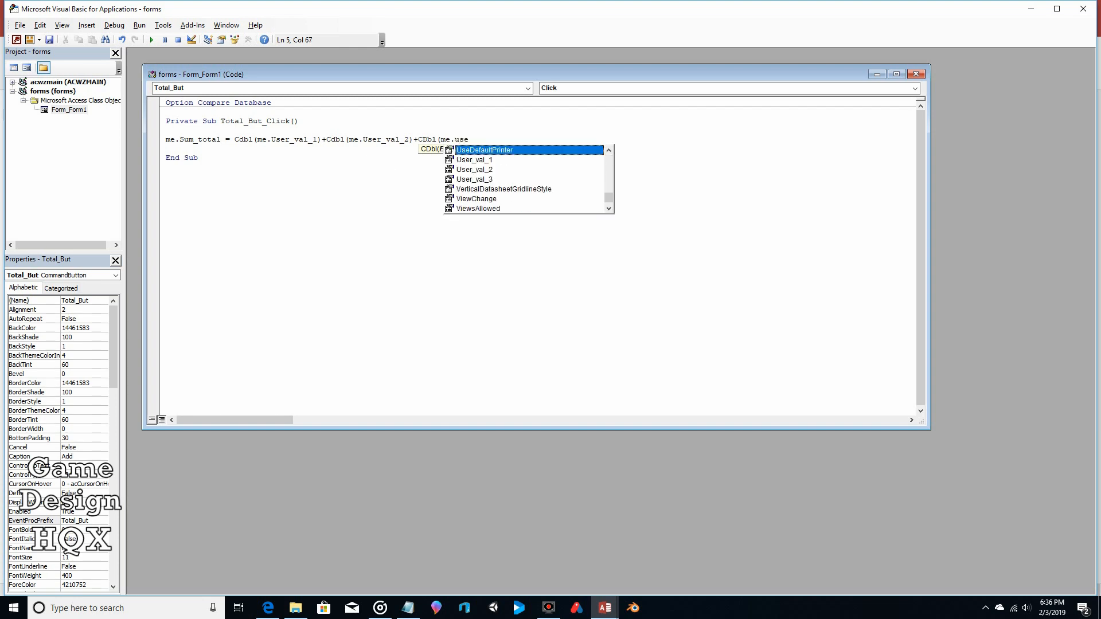
{"action": "double_click", "coordinate": [490, 178]}
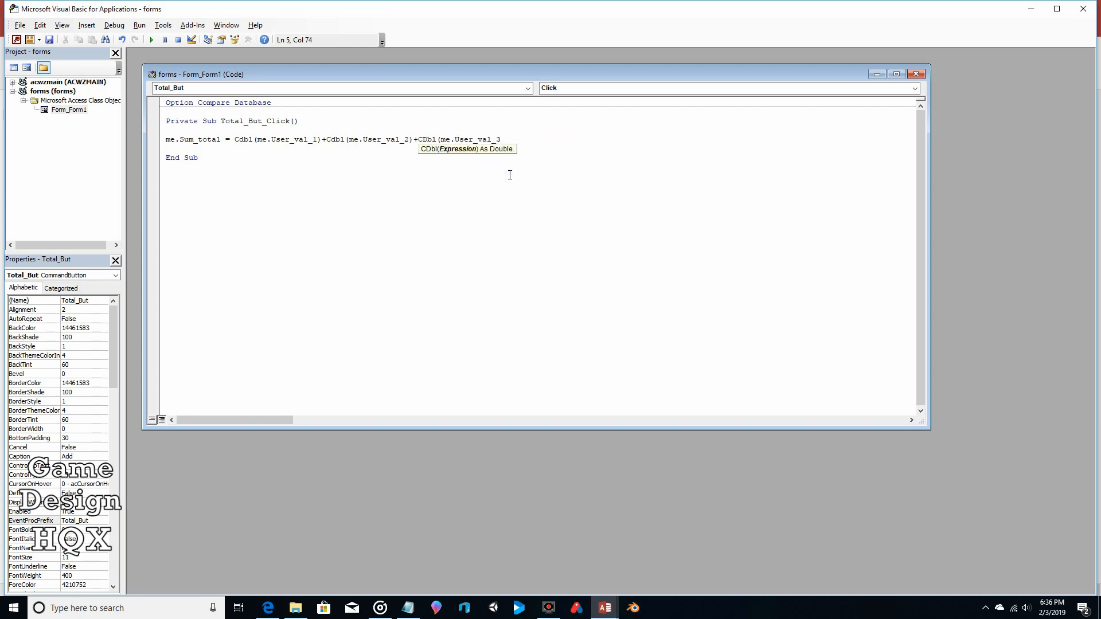
{"action": "type", "text": ")"}
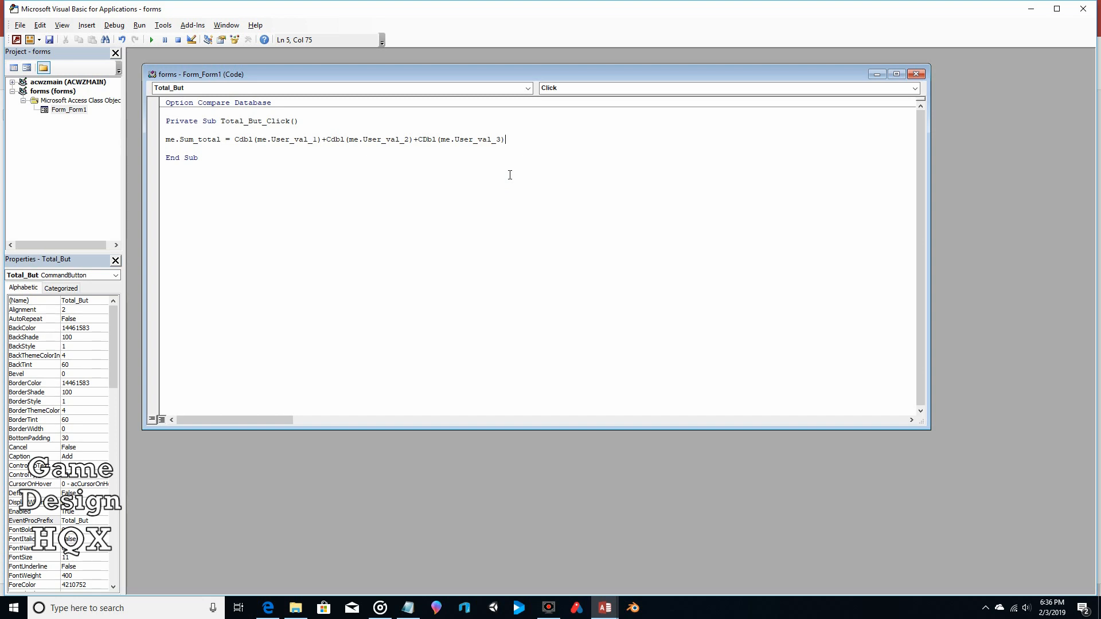
{"action": "left_click", "coordinate": [243, 174]}
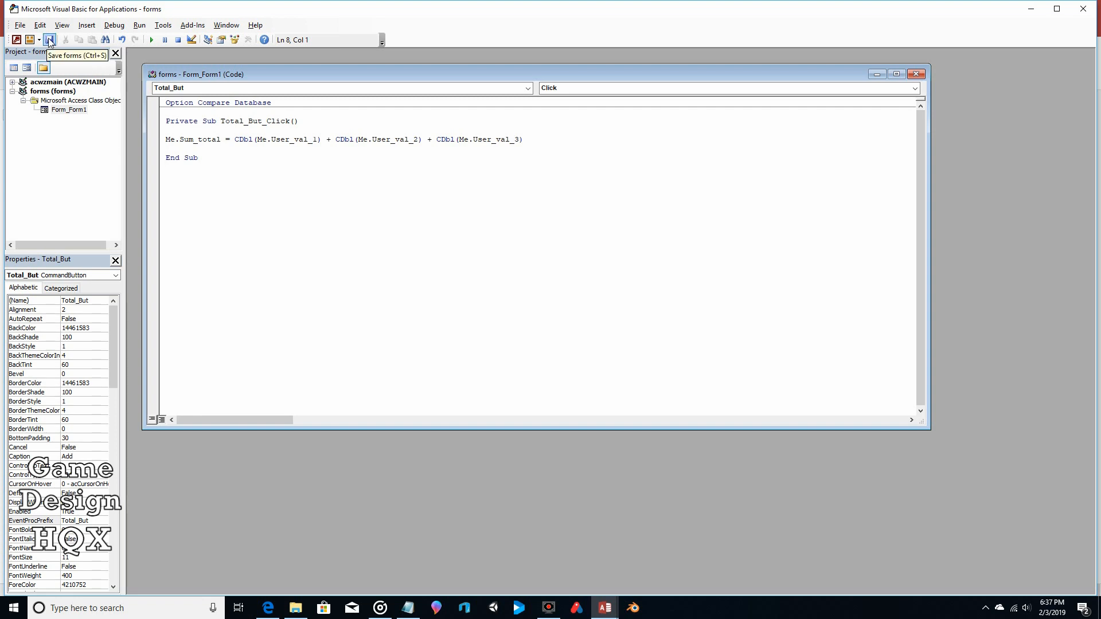
- Save the form's code and switch from the Visual Basic editor back to the Access form window
{"action": "left_click", "coordinate": [51, 43]}
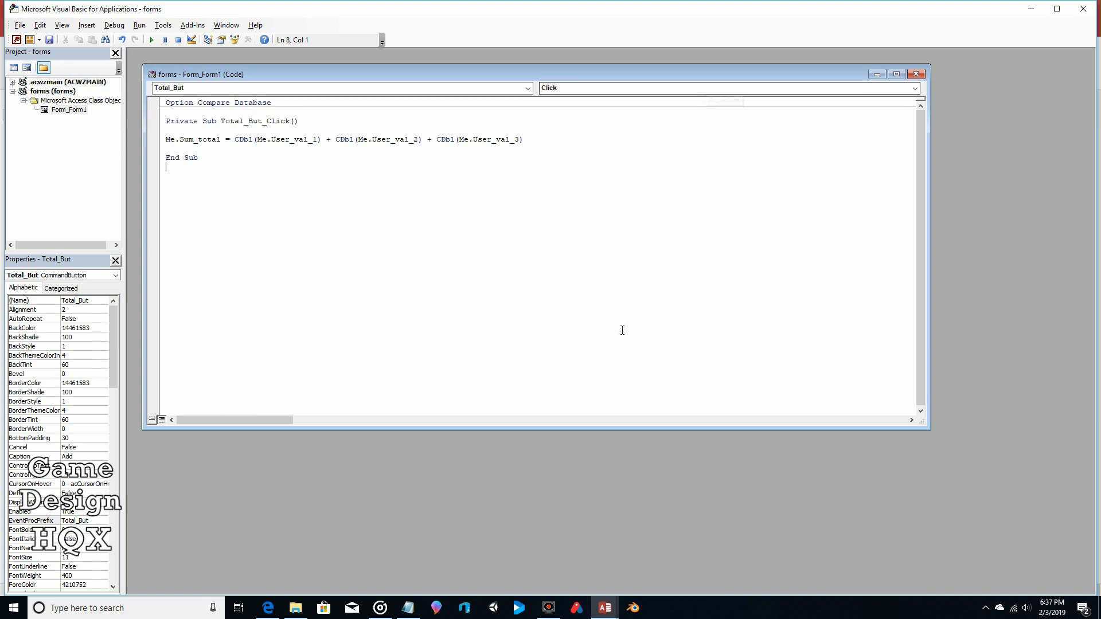
{"action": "left_click", "coordinate": [605, 608]}
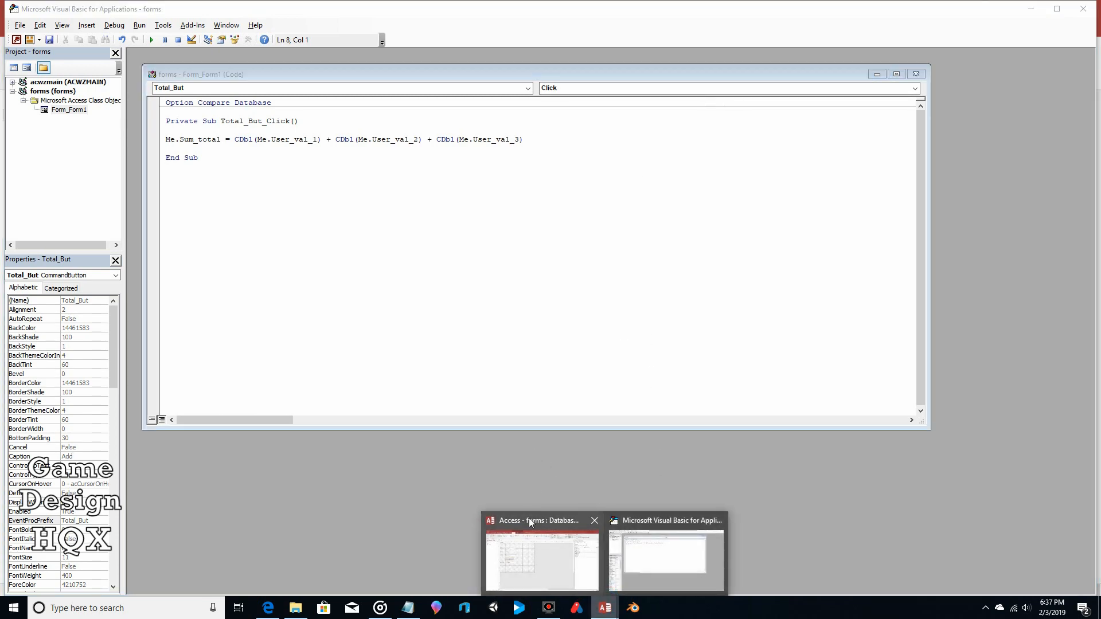
{"action": "left_click", "coordinate": [530, 522]}
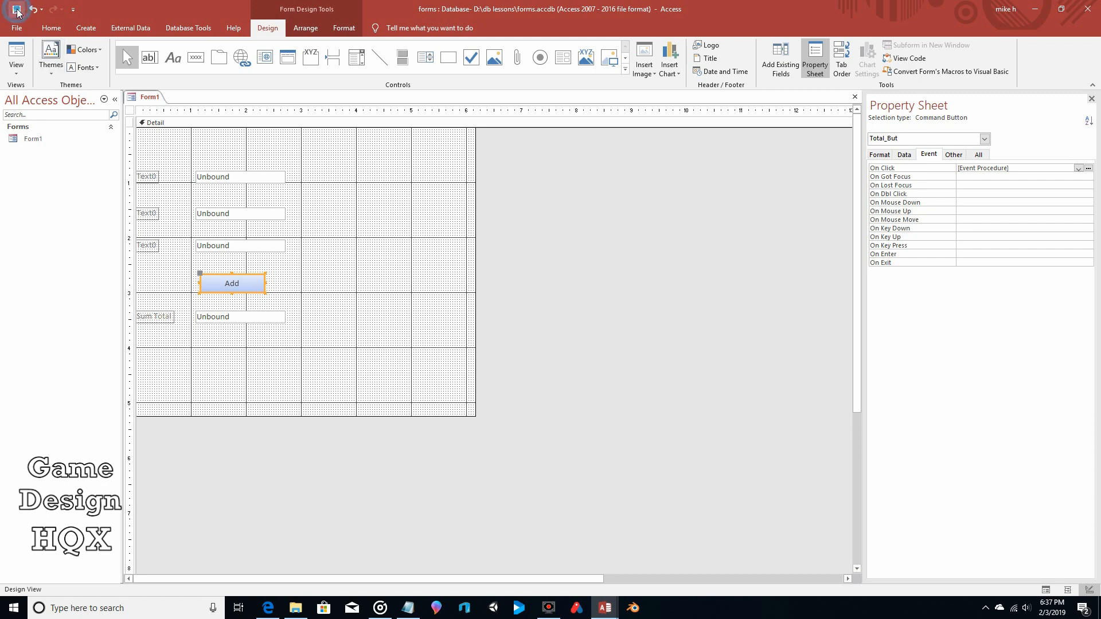
- Test the form in Form View by totalling 1, 5 and 9 with the Add button, and return to Design View
{"action": "left_click", "coordinate": [17, 54]}
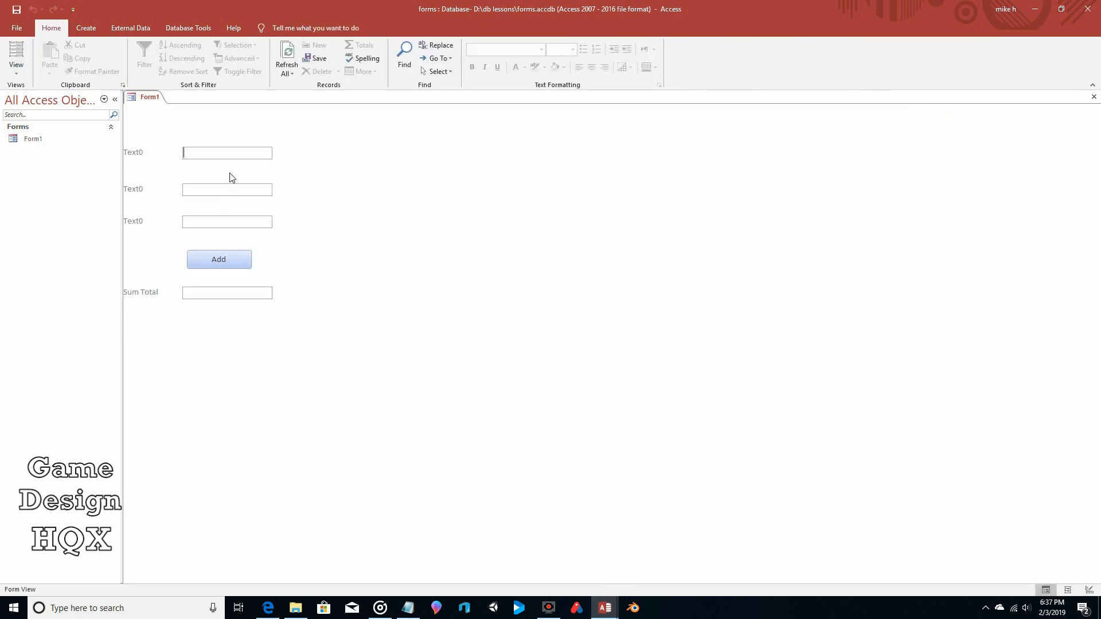
{"action": "type", "text": "1"}
{"action": "left_click", "coordinate": [219, 190]}
{"action": "type", "text": "5"}
{"action": "left_click", "coordinate": [220, 220]}
{"action": "type", "text": "9"}
{"action": "left_click", "coordinate": [223, 259]}
{"action": "left_click", "coordinate": [11, 72]}
{"action": "left_click", "coordinate": [46, 141]}
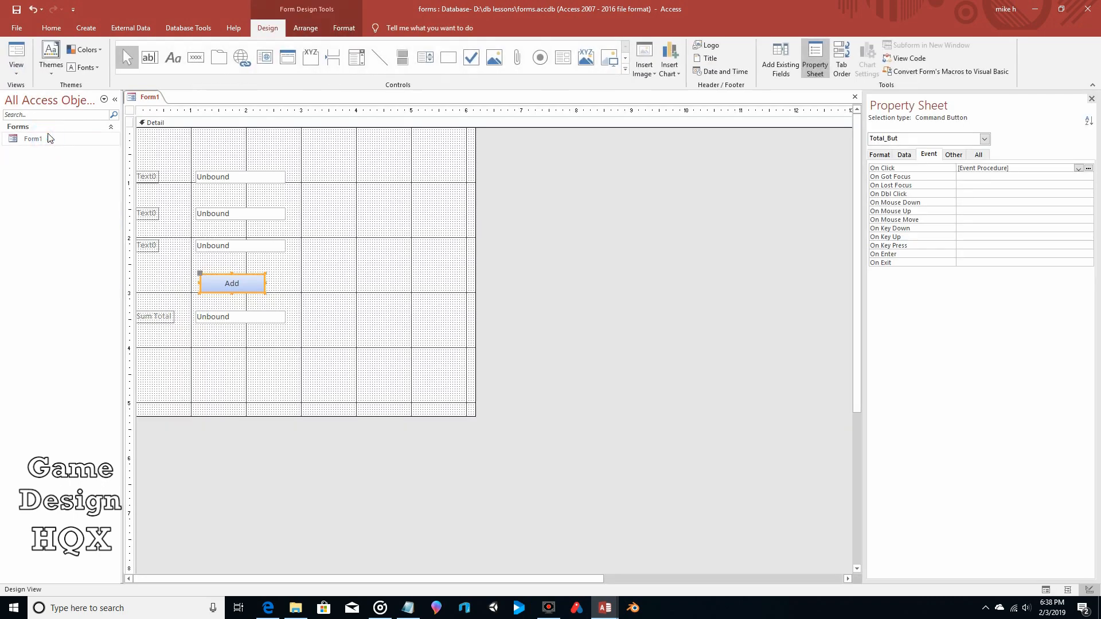
- Review the sum expression of the Total_But_Click procedure in the Visual Basic editor and return to the Access form window
{"action": "mouse_move", "coordinate": [615, 605]}
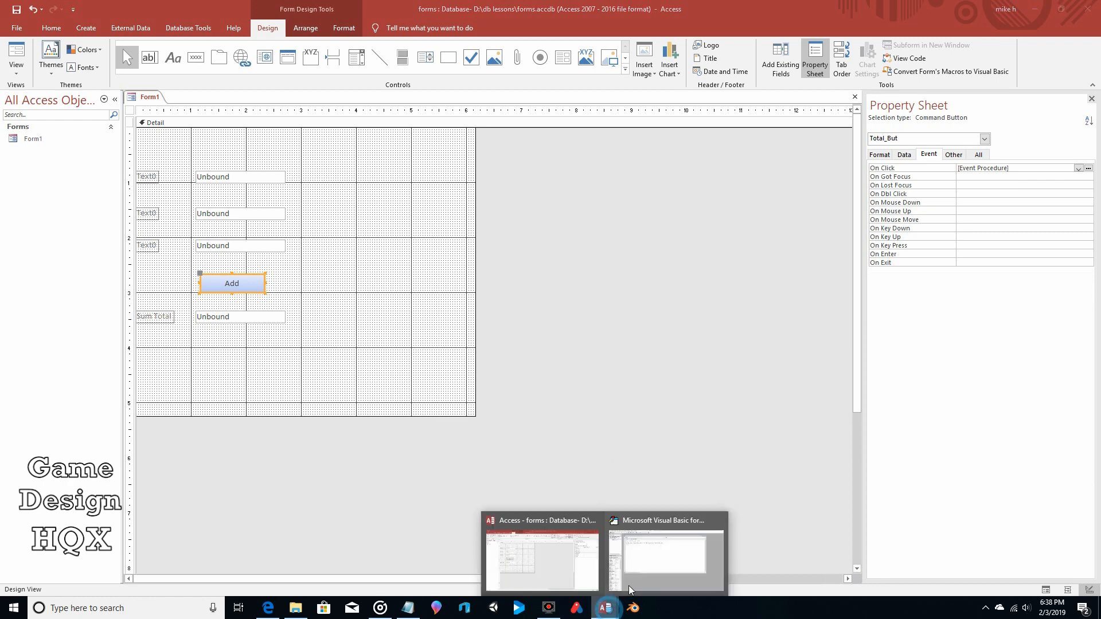
{"action": "left_click", "coordinate": [628, 579]}
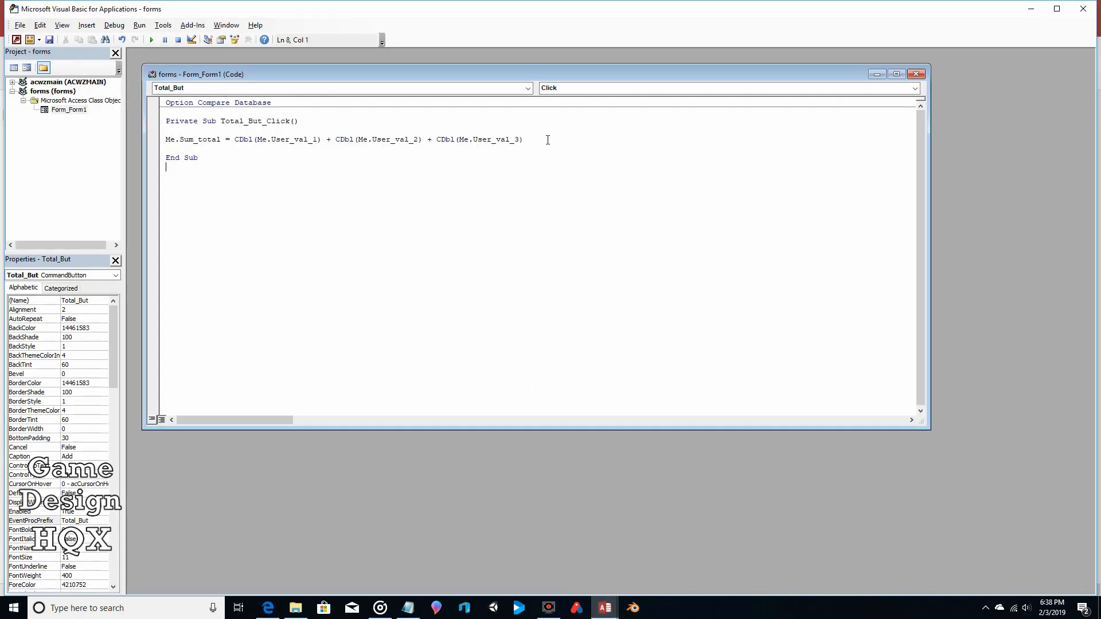
{"action": "left_click_drag", "start_coordinate": [545, 140], "coordinate": [236, 144]}
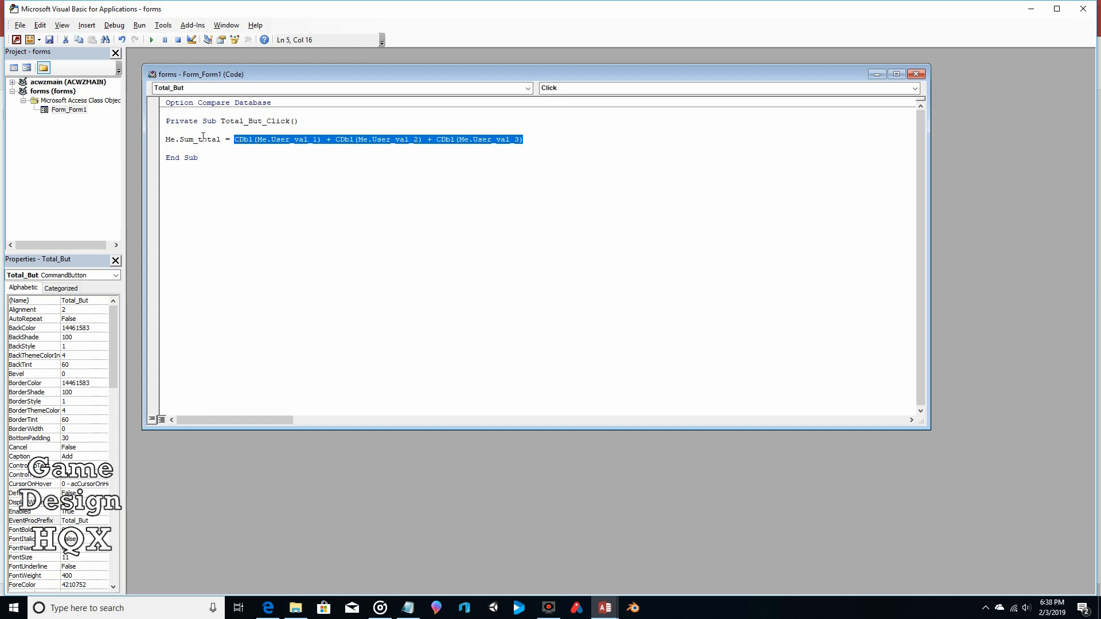
{"action": "left_click", "coordinate": [531, 139]}
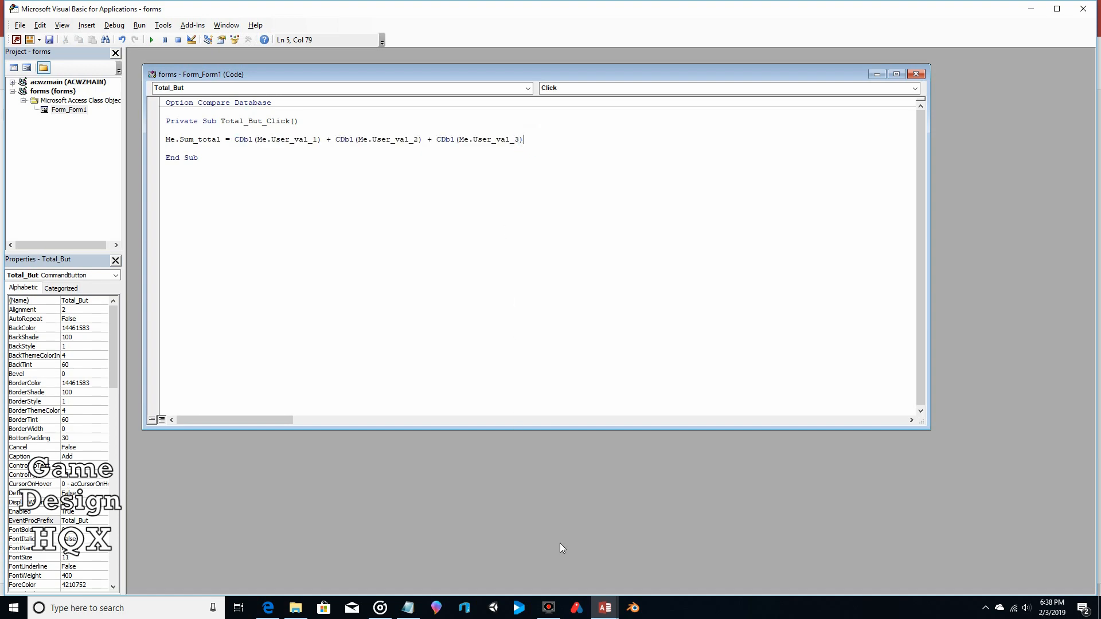
{"action": "mouse_move", "coordinate": [608, 616]}
{"action": "left_click", "coordinate": [524, 518]}
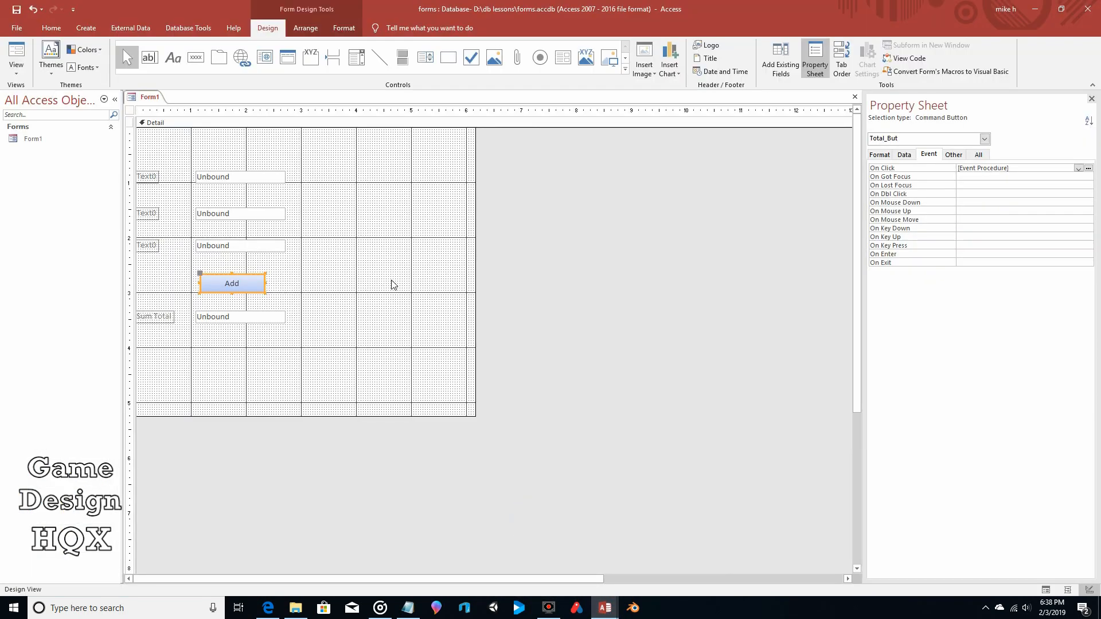